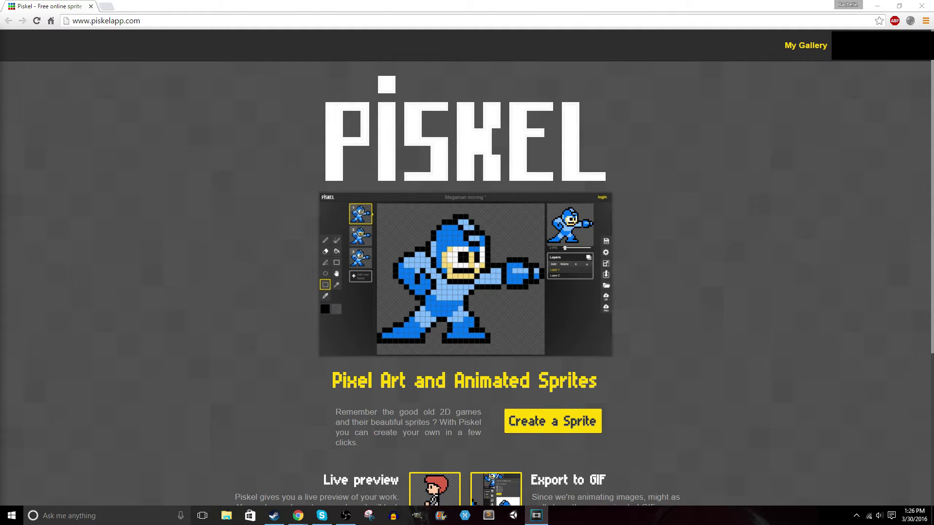
Step: Look over the Piskel home page and open the Open Source GitHub repository link in a new browser tab
{"action": "scroll", "coordinate": [467, 268], "scroll_direction": "down", "scroll_amount": 4}
{"action": "scroll", "coordinate": [467, 267], "scroll_direction": "up", "scroll_amount": 4}
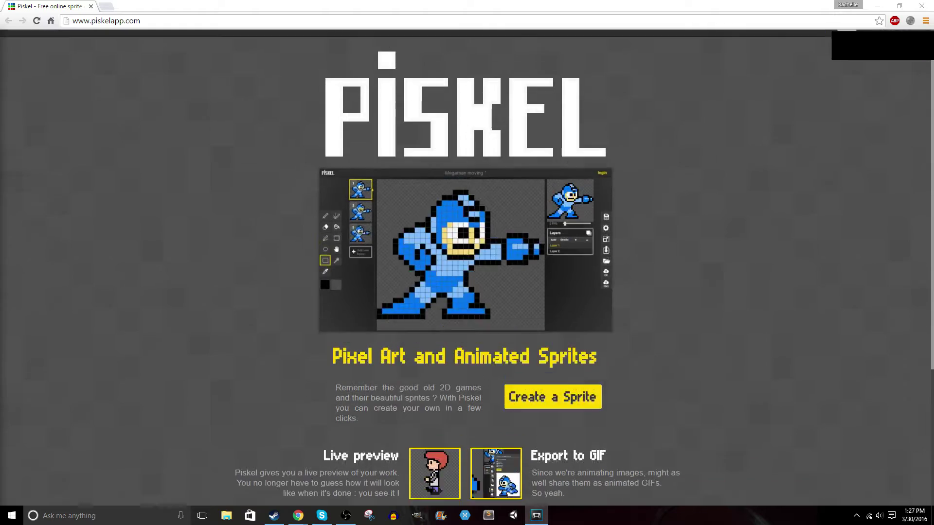
{"action": "scroll", "coordinate": [467, 268], "scroll_direction": "down", "scroll_amount": 4}
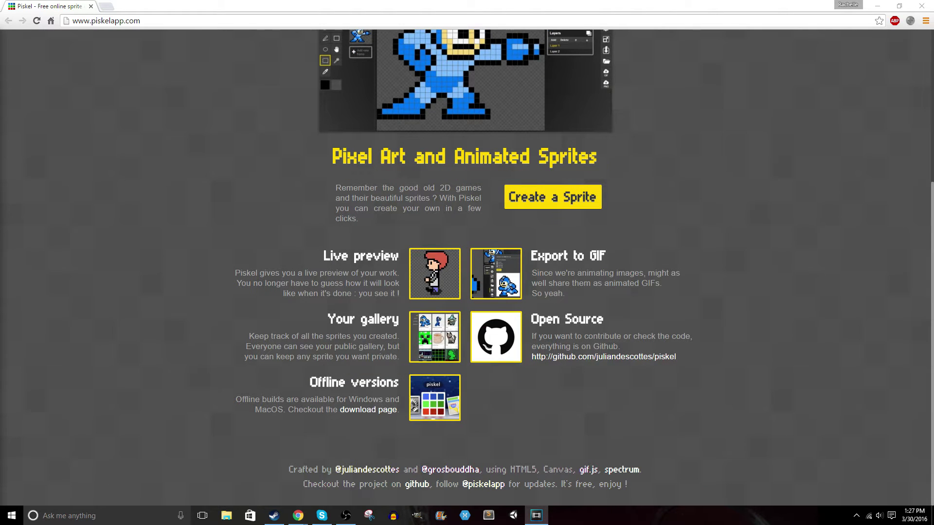
{"action": "right_click", "coordinate": [590, 357]}
{"action": "left_click", "coordinate": [614, 363]}
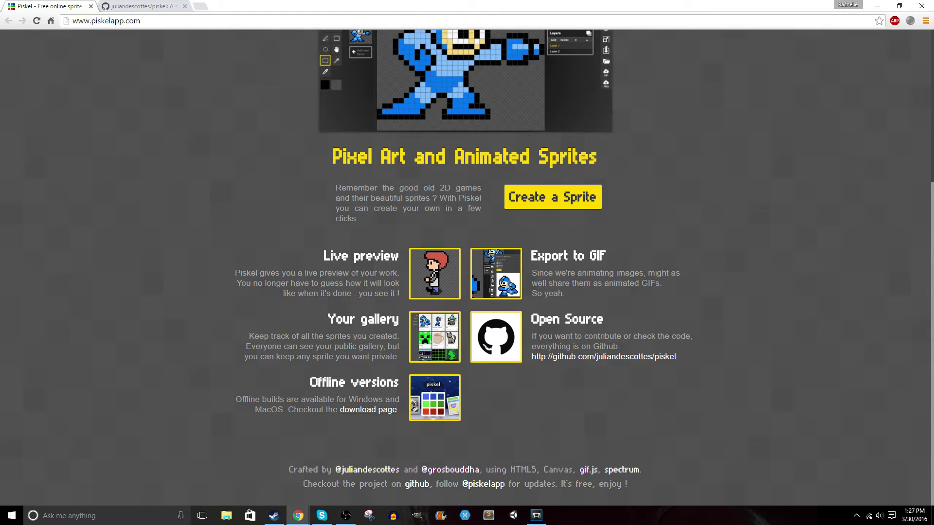
Step: Open the offline versions download page in a new tab and look over the listed desktop application releases
{"action": "right_click", "coordinate": [365, 411]}
{"action": "left_click", "coordinate": [399, 418]}
{"action": "left_click", "coordinate": [237, 6]}
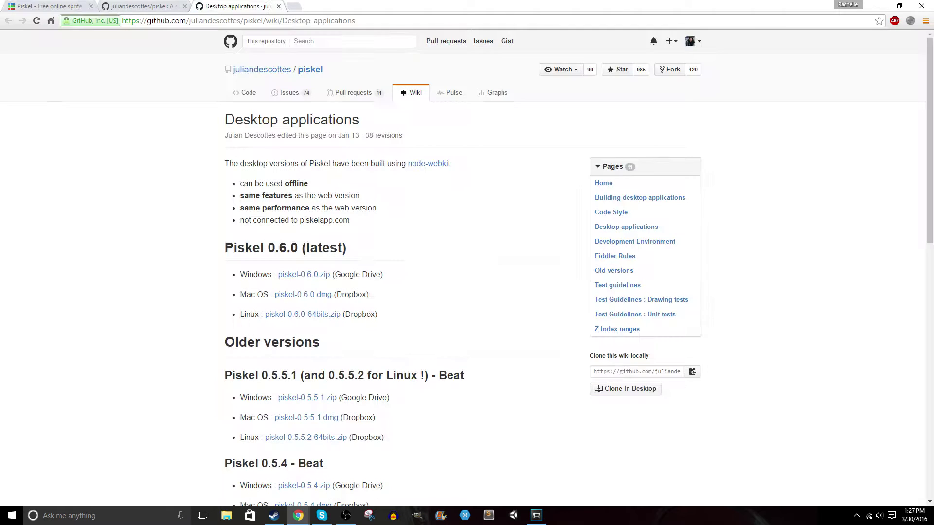
{"action": "scroll", "coordinate": [467, 267], "scroll_direction": "down", "scroll_amount": 3}
{"action": "scroll", "coordinate": [467, 267], "scroll_direction": "up", "scroll_amount": 3}
Step: Return to the Piskel home page and create a new sprite
{"action": "key", "text": "ctrl+1"}
{"action": "scroll", "coordinate": [467, 268], "scroll_direction": "up", "scroll_amount": 5}
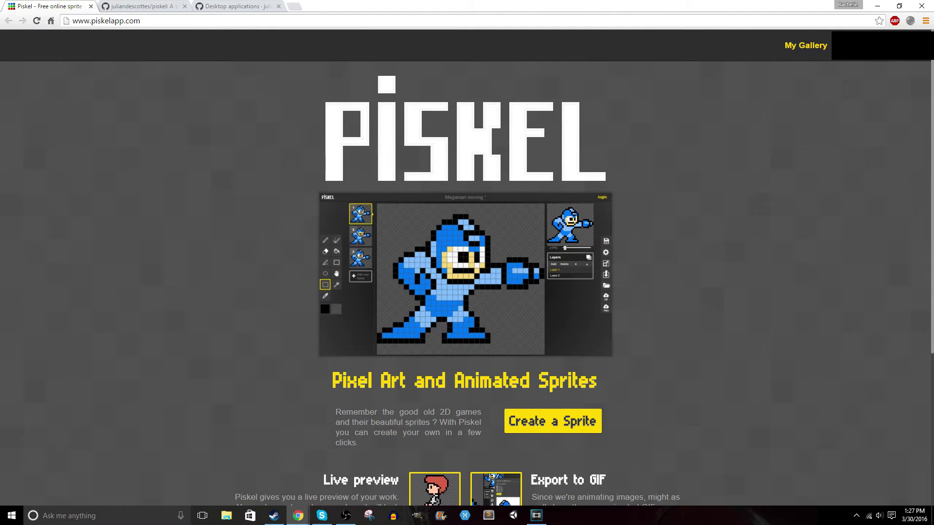
{"action": "left_click", "coordinate": [553, 422]}
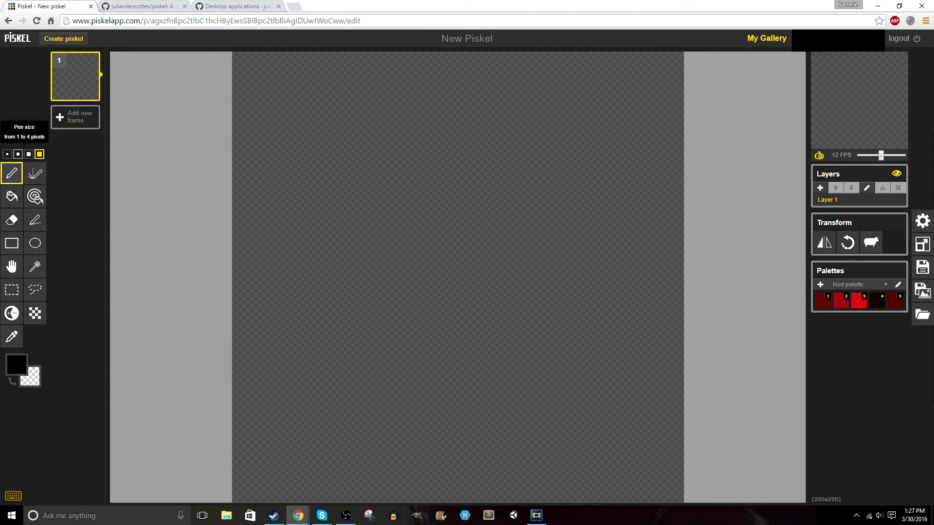
Step: Draw a black freehand spiral with the 1-pixel pen and a curved stroke over it with the Vertical Mirror pen
{"action": "left_click", "coordinate": [7, 154]}
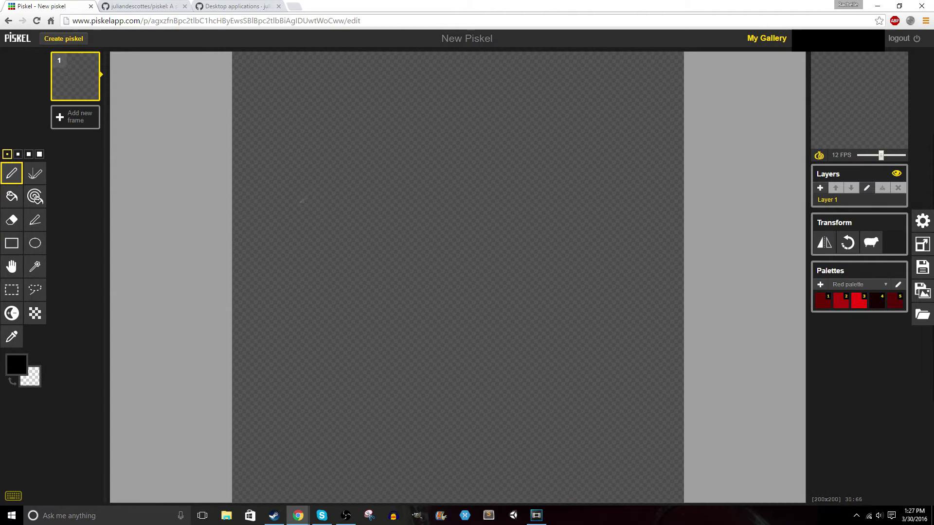
{"action": "mouse_move", "coordinate": [369, 199]}
{"action": "left_mouse_down"}
{"action": "mouse_move", "coordinate": [530, 176]}
{"action": "mouse_move", "coordinate": [555, 225]}
{"action": "mouse_move", "coordinate": [406, 333]}
{"action": "mouse_move", "coordinate": [487, 199]}
{"action": "mouse_move", "coordinate": [445, 249]}
{"action": "left_mouse_up"}
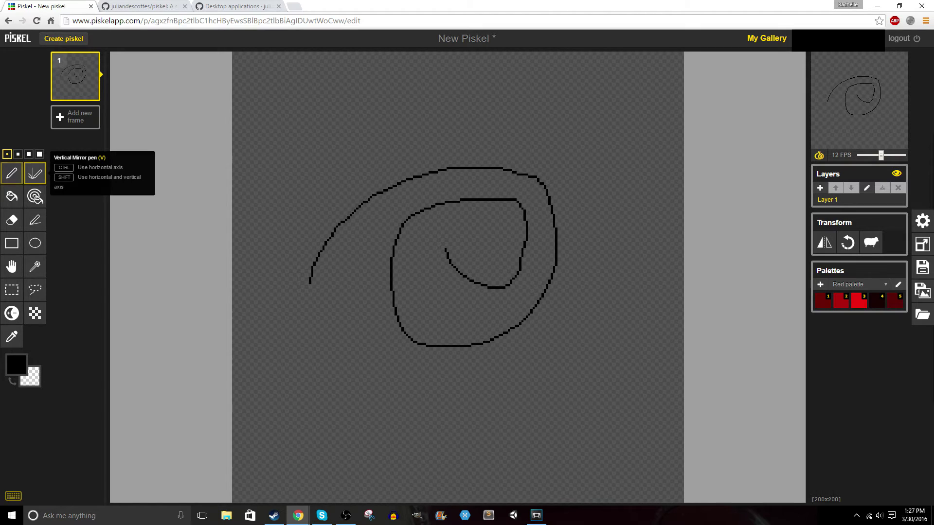
{"action": "left_click", "coordinate": [35, 173]}
{"action": "mouse_move", "coordinate": [412, 132]}
{"action": "left_mouse_down"}
{"action": "mouse_move", "coordinate": [368, 122]}
{"action": "mouse_move", "coordinate": [321, 163]}
{"action": "mouse_move", "coordinate": [371, 165]}
{"action": "mouse_move", "coordinate": [407, 150]}
{"action": "mouse_move", "coordinate": [375, 197]}
{"action": "mouse_move", "coordinate": [355, 265]}
{"action": "mouse_move", "coordinate": [450, 304]}
{"action": "mouse_move", "coordinate": [332, 360]}
{"action": "left_mouse_up"}
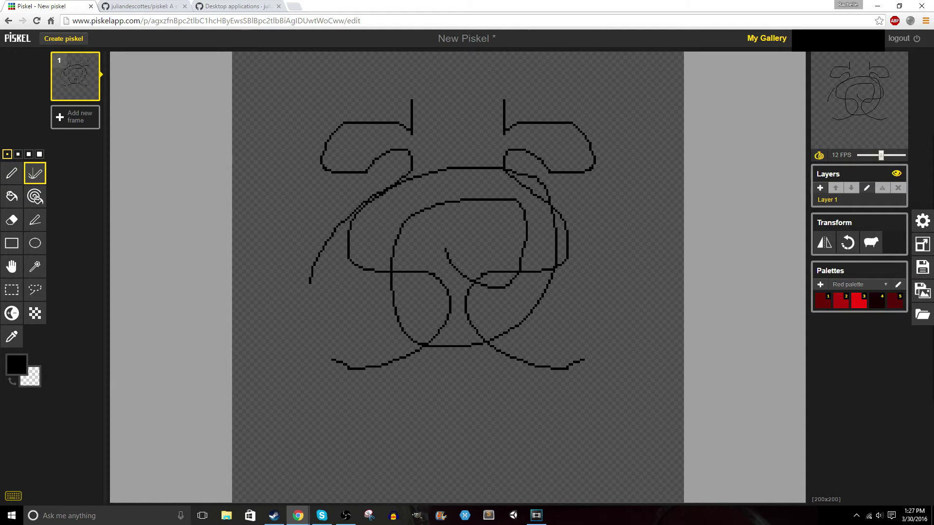
Step: Draw mirrored strokes across the upper drawing in red #bf2a2a and fill the central enclosed area with the same red
{"action": "left_click", "coordinate": [16, 364]}
{"action": "left_click", "coordinate": [84, 399]}
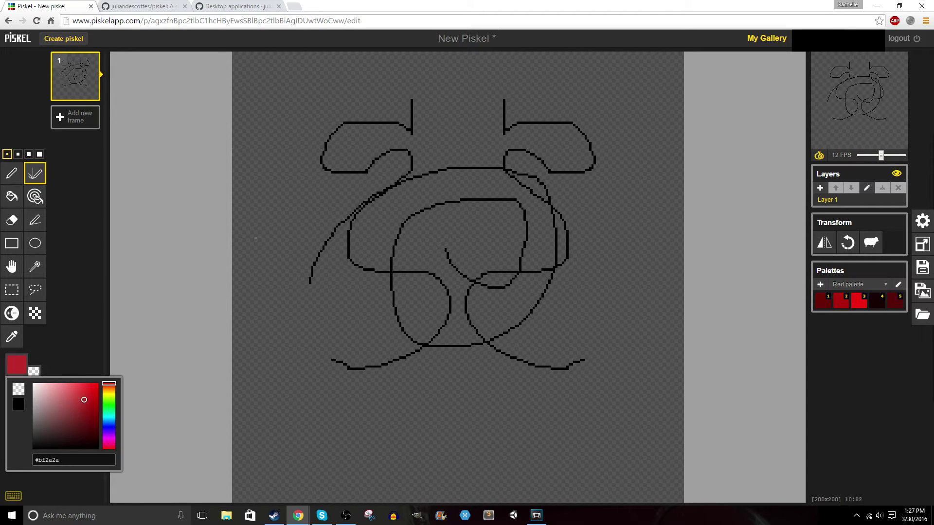
{"action": "left_click", "coordinate": [255, 238]}
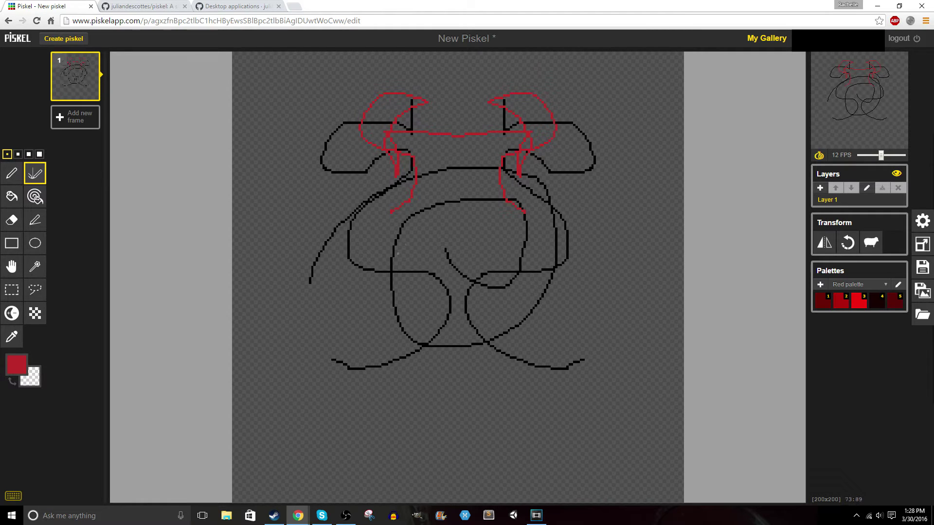
{"action": "left_click", "coordinate": [12, 196]}
{"action": "left_click", "coordinate": [417, 239]}
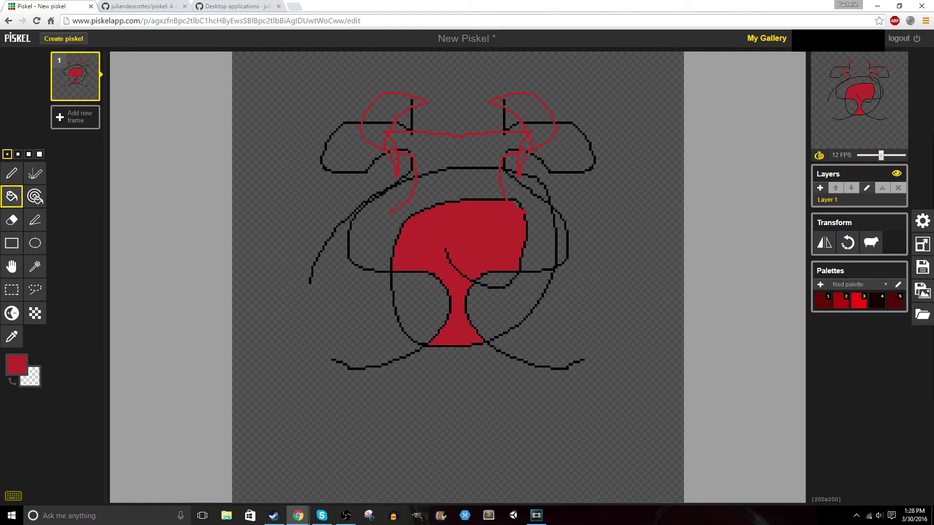
Step: Recolor all red pixels in the drawing to green #5db434 at once
{"action": "left_click", "coordinate": [35, 196]}
{"action": "left_click", "coordinate": [17, 365]}
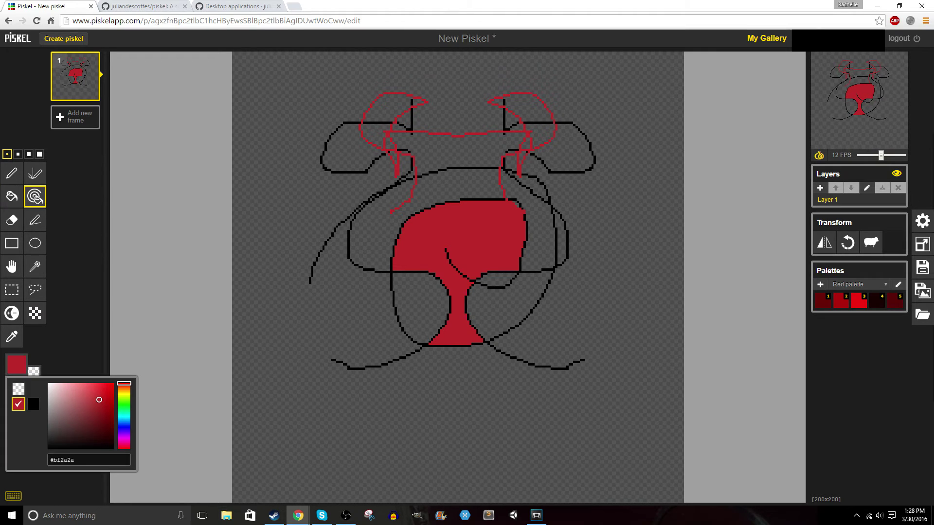
{"action": "left_click", "coordinate": [124, 402]}
{"action": "left_click", "coordinate": [441, 249]}
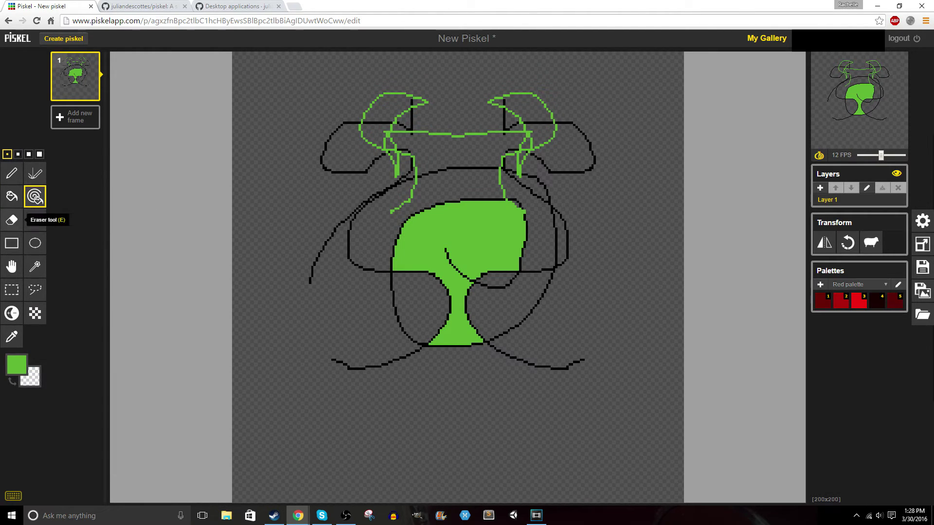
Step: Erase thin diagonal strips through the green shape and upper lines, and draw a straight green diagonal line across the upper-left area
{"action": "left_click", "coordinate": [11, 220]}
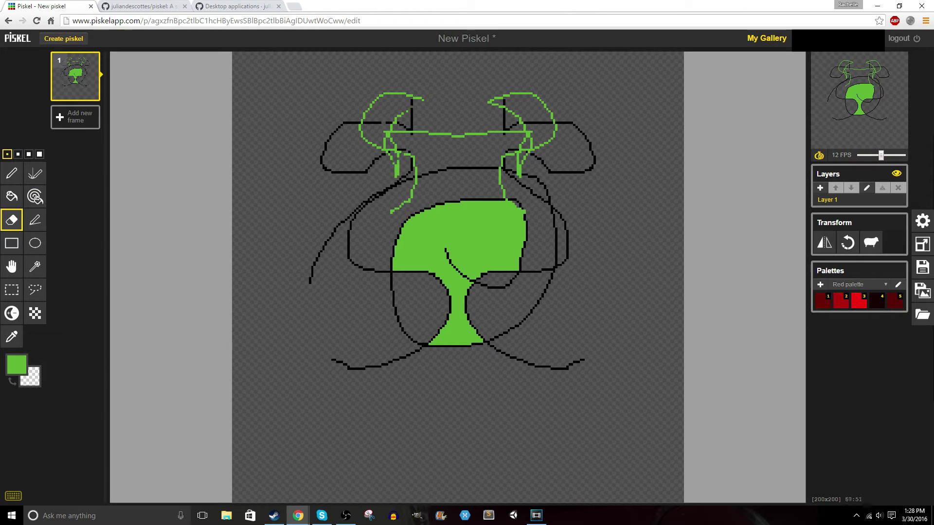
{"action": "mouse_move", "coordinate": [432, 172]}
{"action": "left_mouse_down"}
{"action": "mouse_move", "coordinate": [415, 271]}
{"action": "mouse_move", "coordinate": [405, 271]}
{"action": "left_mouse_up"}
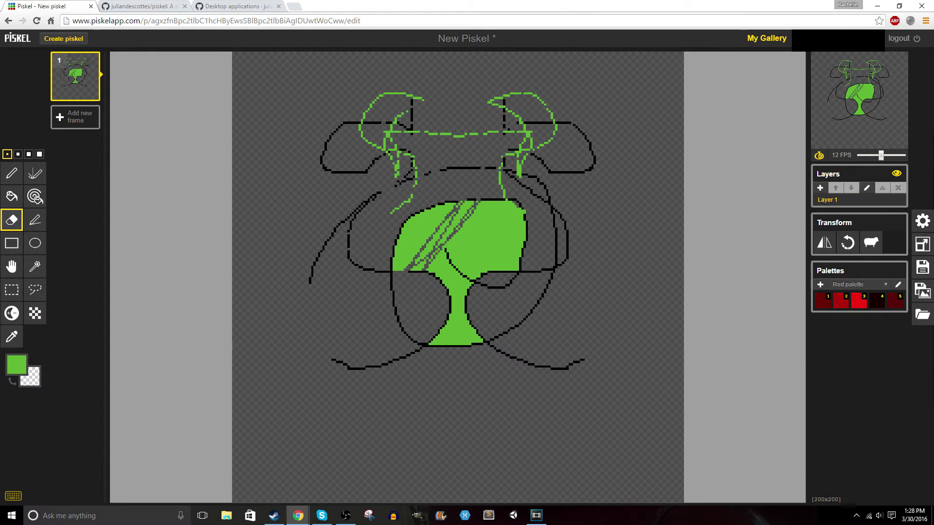
{"action": "left_click", "coordinate": [35, 220]}
{"action": "left_click_drag", "start_coordinate": [255, 207], "coordinate": [475, 98]}
Step: Draw a green rectangle outline in the canvas's upper-left area and a blue ellipse outline below it
{"action": "left_click", "coordinate": [11, 243]}
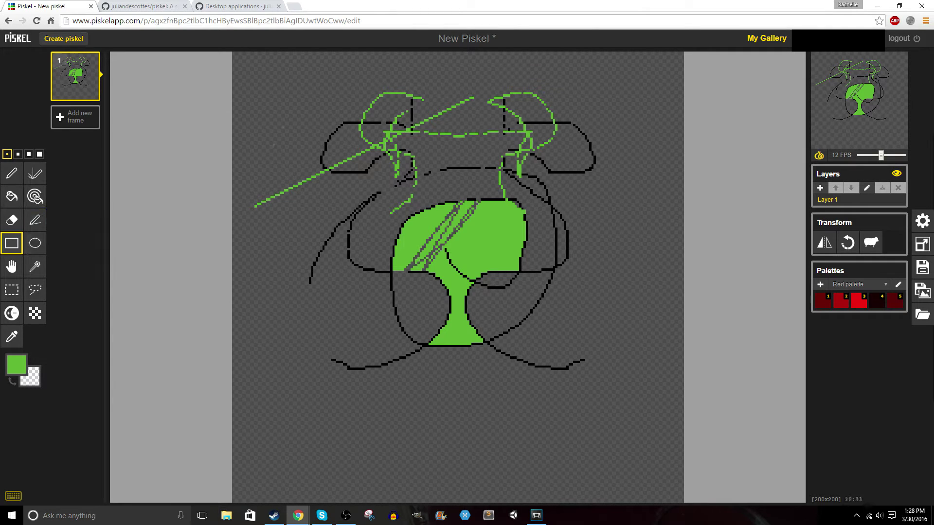
{"action": "left_click_drag", "start_coordinate": [277, 97], "coordinate": [386, 191]}
{"action": "left_click", "coordinate": [17, 364]}
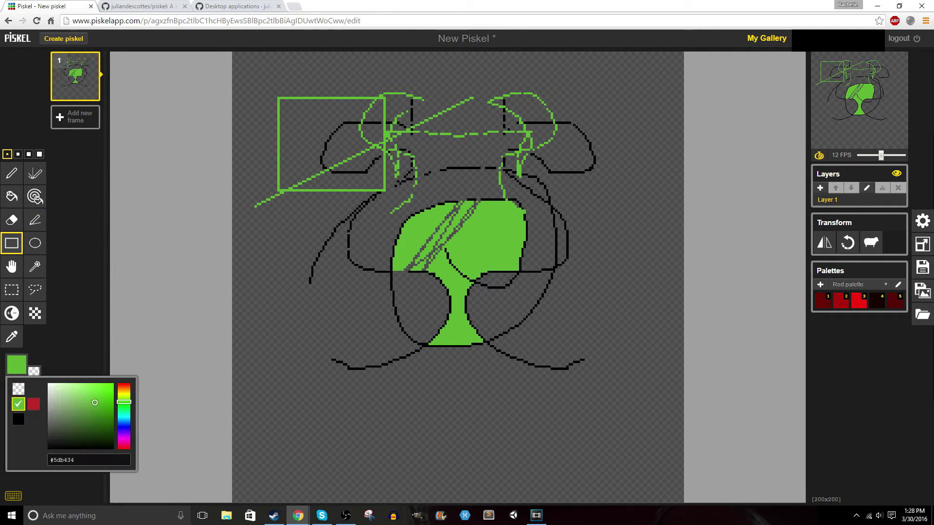
{"action": "left_click", "coordinate": [128, 426]}
{"action": "left_click", "coordinate": [92, 402]}
{"action": "left_click", "coordinate": [297, 293]}
{"action": "left_click", "coordinate": [35, 243]}
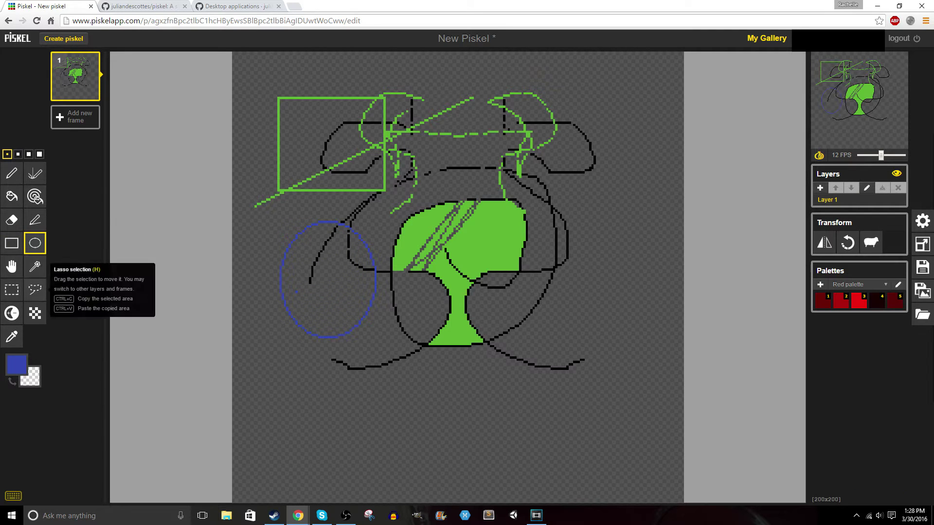
Step: Shift the whole drawing slightly down on the canvas with the Move tool
{"action": "left_click", "coordinate": [12, 266]}
{"action": "left_click_drag", "start_coordinate": [300, 207], "coordinate": [244, 170]}
{"action": "mouse_move", "coordinate": [413, 208]}
{"action": "left_mouse_down"}
{"action": "mouse_move", "coordinate": [481, 260]}
{"action": "mouse_move", "coordinate": [458, 330]}
{"action": "mouse_move", "coordinate": [472, 289]}
{"action": "left_mouse_up"}
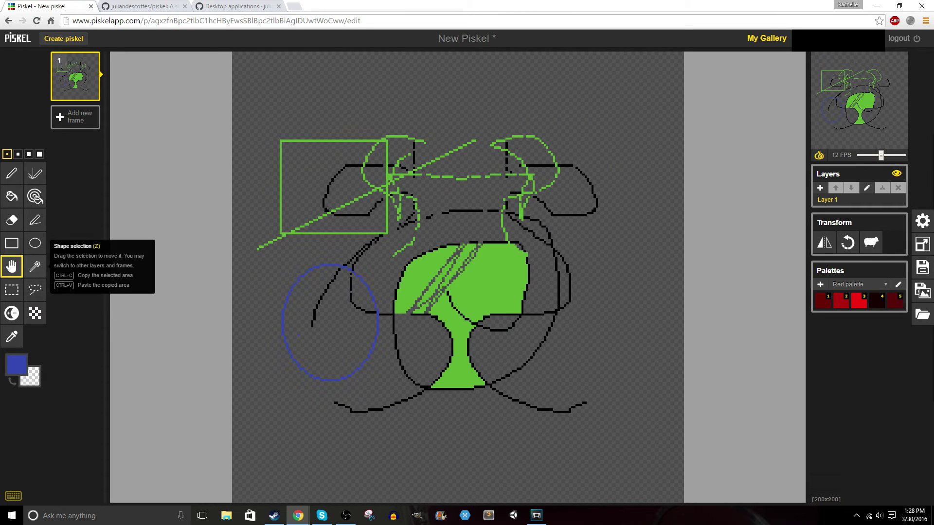
Step: Select the larger connected green area with Shape selection and try moving the selection to the canvas's upper-left corner
{"action": "left_click", "coordinate": [35, 267]}
{"action": "left_click", "coordinate": [485, 271]}
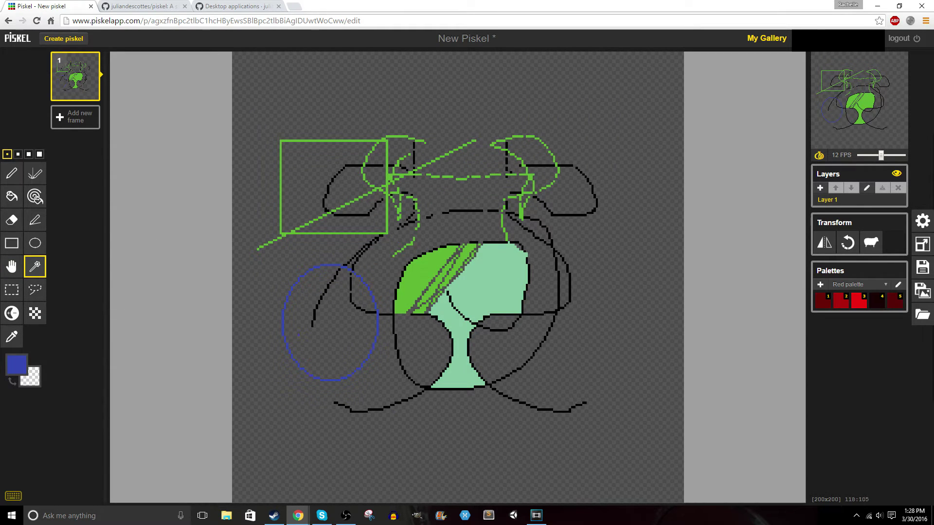
{"action": "left_click_drag", "start_coordinate": [500, 291], "coordinate": [325, 111]}
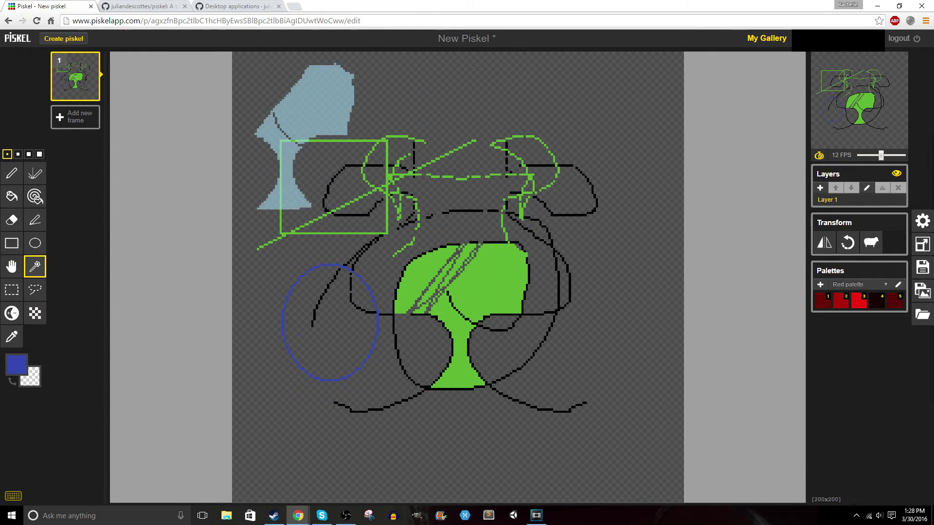
{"action": "left_click", "coordinate": [11, 173]}
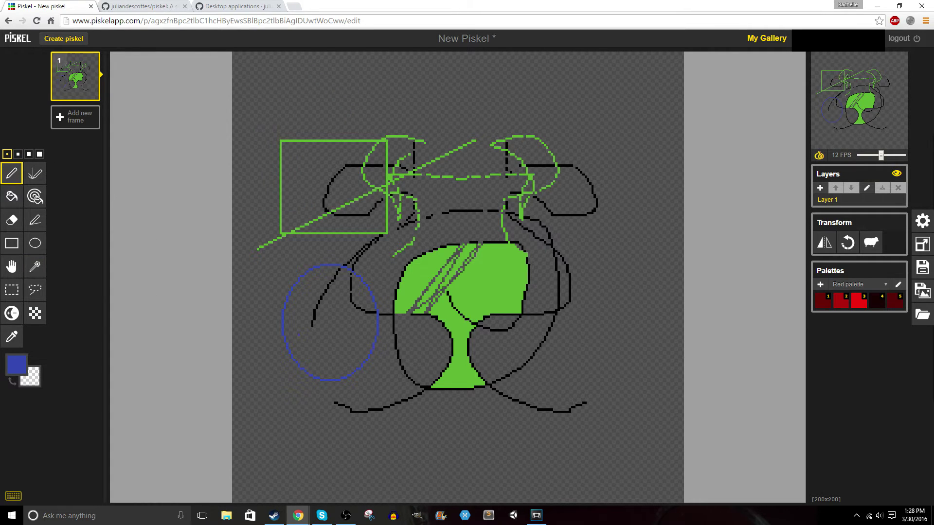
Step: Try a rectangular selection around the green rectangle and a lasso selection around the middle of the drawing
{"action": "left_click", "coordinate": [12, 290]}
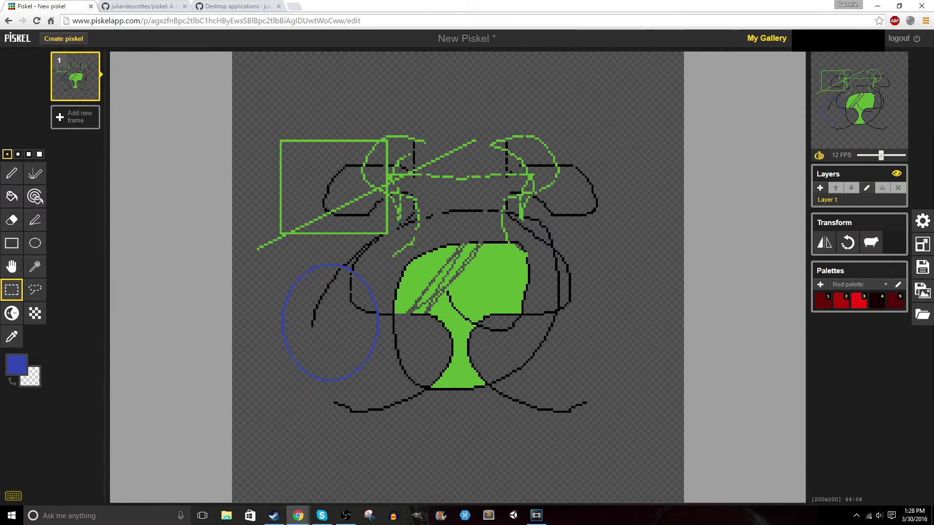
{"action": "left_click_drag", "start_coordinate": [280, 113], "coordinate": [433, 284]}
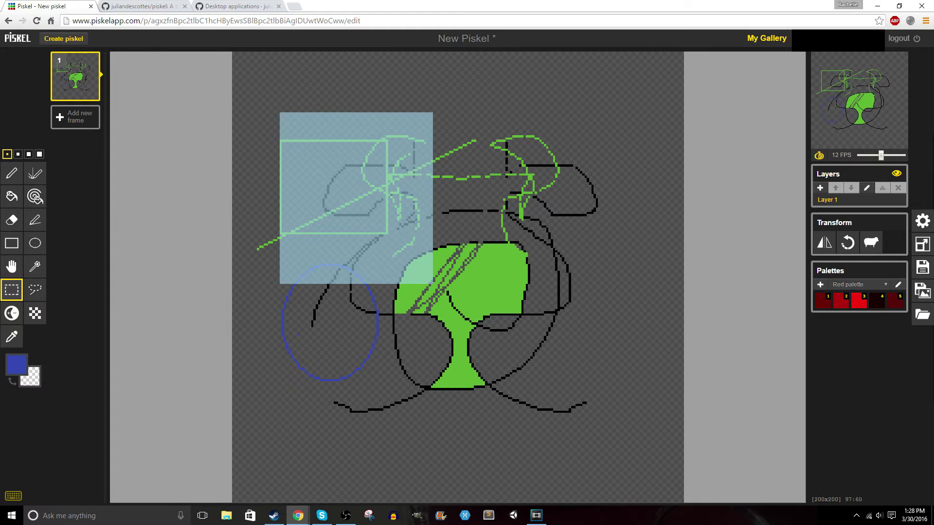
{"action": "left_click", "coordinate": [35, 290]}
{"action": "mouse_move", "coordinate": [515, 138]}
{"action": "left_mouse_down"}
{"action": "mouse_move", "coordinate": [464, 145]}
{"action": "mouse_move", "coordinate": [563, 224]}
{"action": "mouse_move", "coordinate": [496, 137]}
{"action": "left_mouse_up"}
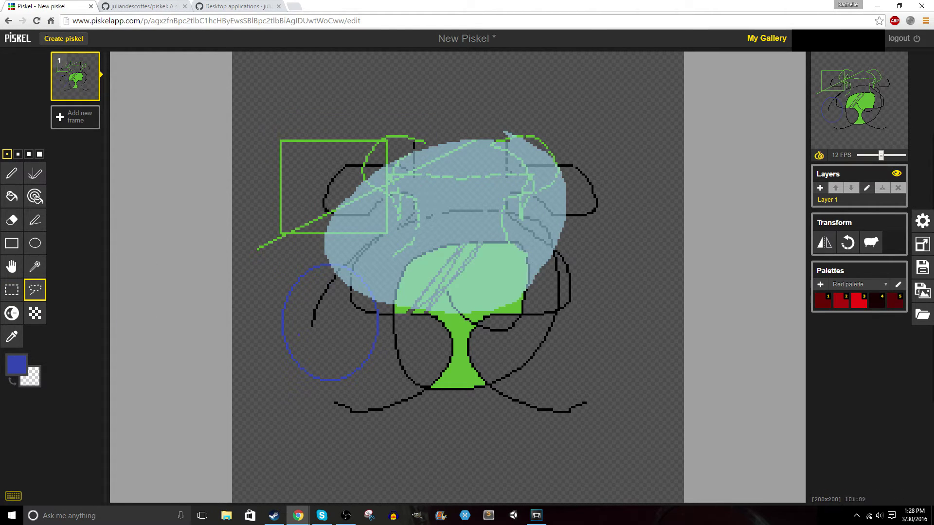
Step: Lighten patches along the green shape's right side and upper edge, and darken its upper-left edge and a diagonal band in its middle
{"action": "left_click", "coordinate": [11, 314]}
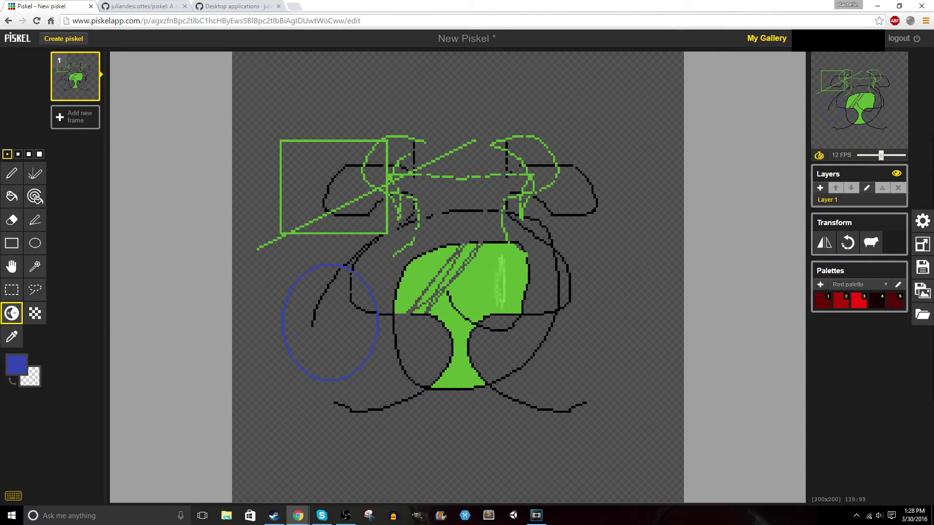
{"action": "scroll", "coordinate": [503, 289], "scroll_direction": "up", "scroll_amount": 5}
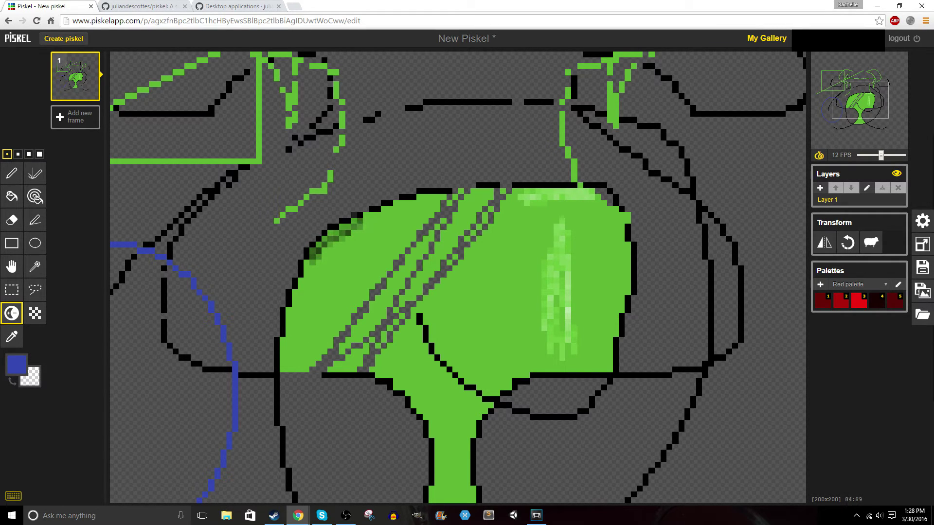
{"action": "left_click_drag", "start_coordinate": [485, 310], "coordinate": [513, 282]}
{"action": "mouse_move", "coordinate": [462, 314]}
{"action": "left_mouse_down"}
{"action": "mouse_move", "coordinate": [506, 258]}
{"action": "mouse_move", "coordinate": [508, 270]}
{"action": "mouse_move", "coordinate": [449, 337]}
{"action": "left_mouse_up"}
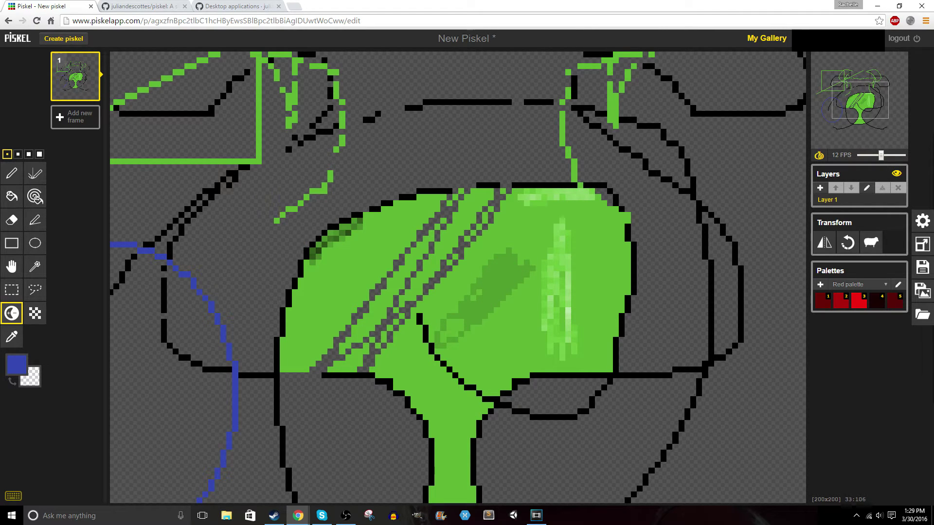
Step: Set the secondary color to red rgb(214, 16, 16) and sample the shape's green as the primary color
{"action": "left_click", "coordinate": [35, 314]}
{"action": "left_click", "coordinate": [29, 376]}
{"action": "left_click", "coordinate": [107, 405]}
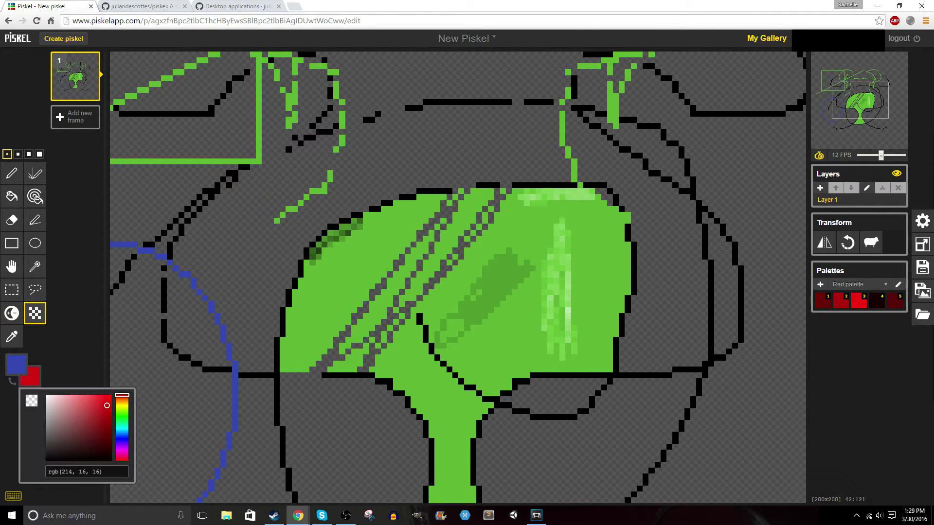
{"action": "left_click", "coordinate": [35, 314]}
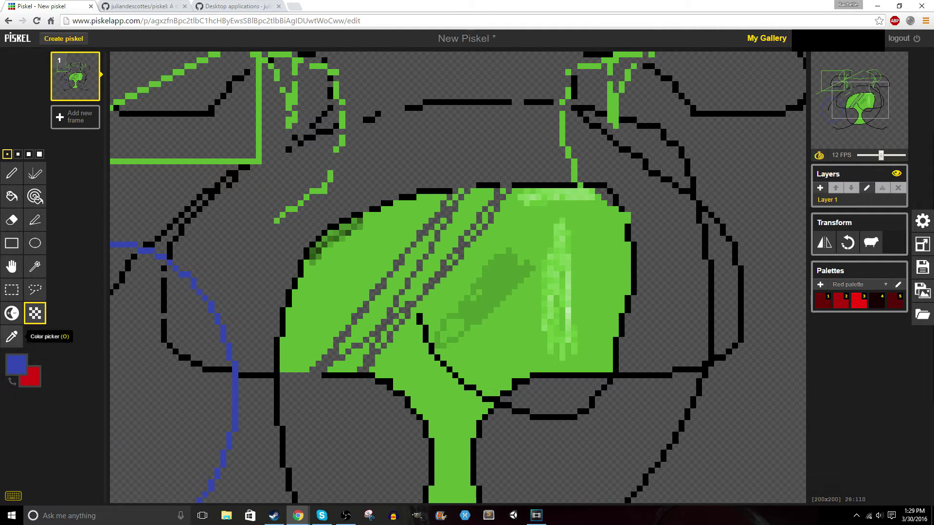
{"action": "left_click", "coordinate": [12, 336]}
{"action": "left_click", "coordinate": [384, 257]}
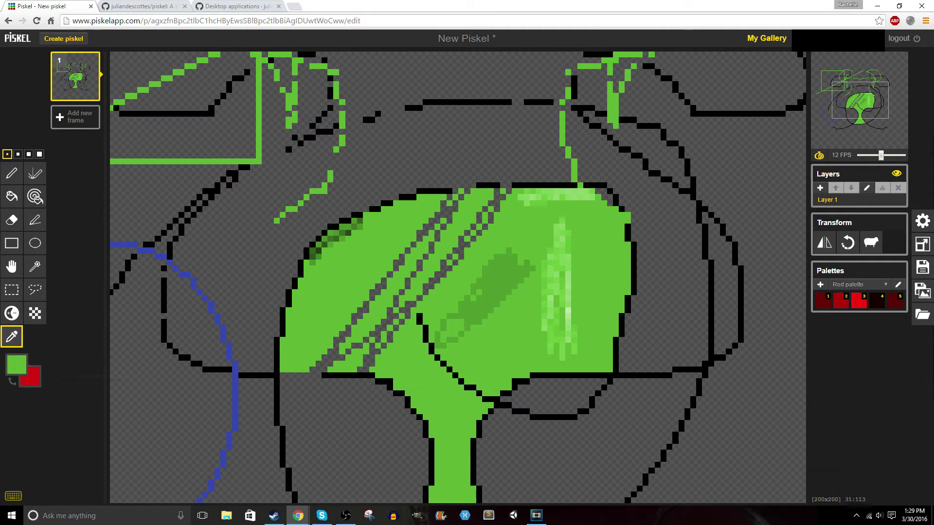
Step: Dither the green shape's upper-left part in green and red with a 3-pixel brush, and paint solid red along its outer edge
{"action": "left_click", "coordinate": [35, 314]}
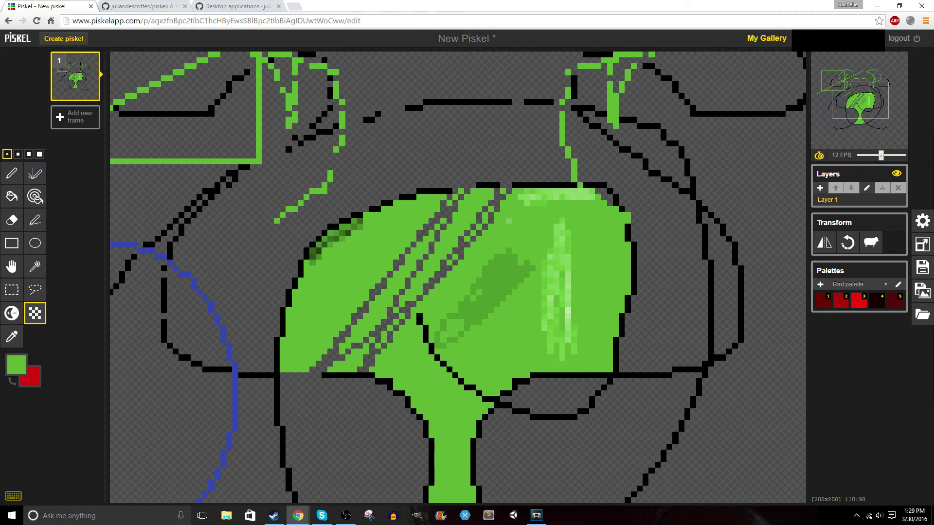
{"action": "left_click", "coordinate": [29, 154]}
{"action": "mouse_move", "coordinate": [402, 238]}
{"action": "left_mouse_down"}
{"action": "mouse_move", "coordinate": [284, 311]}
{"action": "mouse_move", "coordinate": [358, 226]}
{"action": "mouse_move", "coordinate": [412, 207]}
{"action": "mouse_move", "coordinate": [306, 246]}
{"action": "mouse_move", "coordinate": [331, 250]}
{"action": "left_mouse_up"}
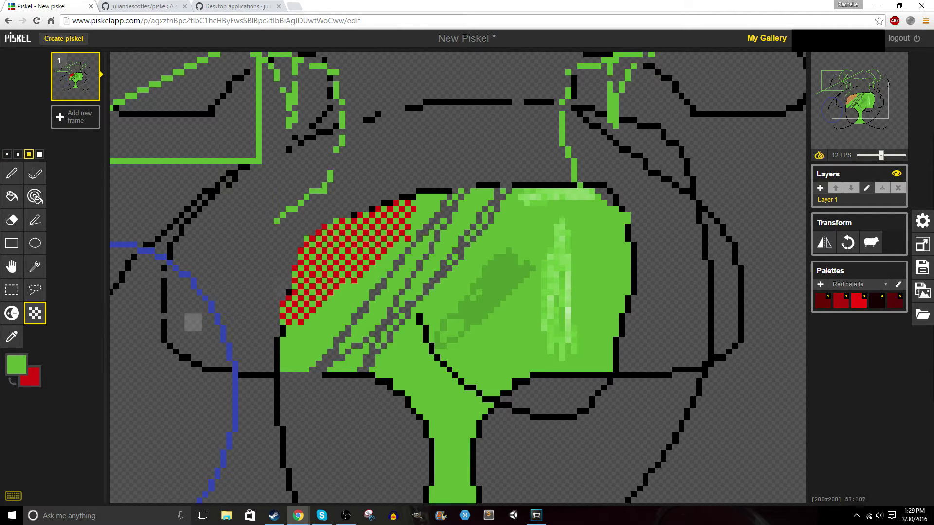
{"action": "left_click", "coordinate": [12, 173]}
{"action": "mouse_move", "coordinate": [380, 192]}
{"action": "left_mouse_down"}
{"action": "mouse_move", "coordinate": [330, 206]}
{"action": "mouse_move", "coordinate": [306, 226]}
{"action": "mouse_move", "coordinate": [403, 193]}
{"action": "mouse_move", "coordinate": [293, 243]}
{"action": "mouse_move", "coordinate": [259, 310]}
{"action": "mouse_move", "coordinate": [270, 291]}
{"action": "mouse_move", "coordinate": [251, 298]}
{"action": "mouse_move", "coordinate": [256, 317]}
{"action": "mouse_move", "coordinate": [289, 292]}
{"action": "mouse_move", "coordinate": [270, 317]}
{"action": "left_mouse_up"}
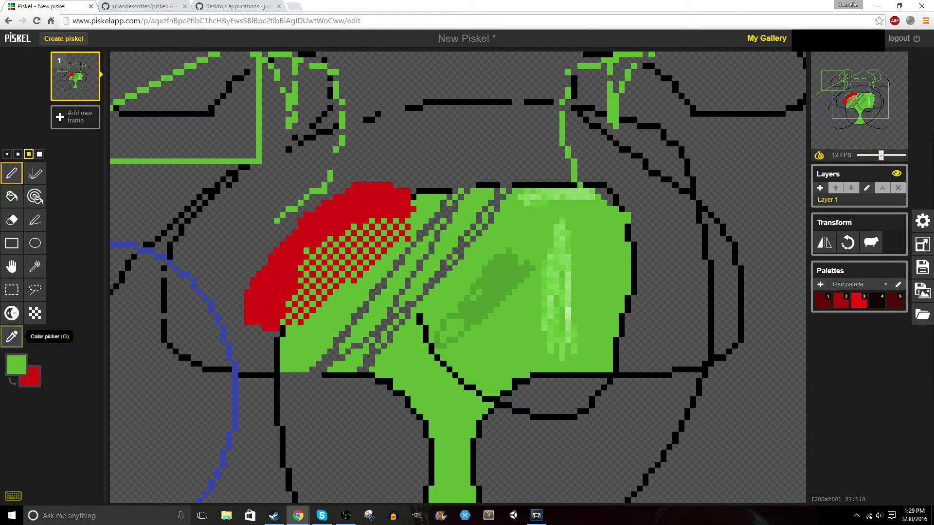
Step: Sample the light green highlight on the shape with the Color picker, and set up the pen at a 4-pixel size
{"action": "left_click", "coordinate": [11, 337]}
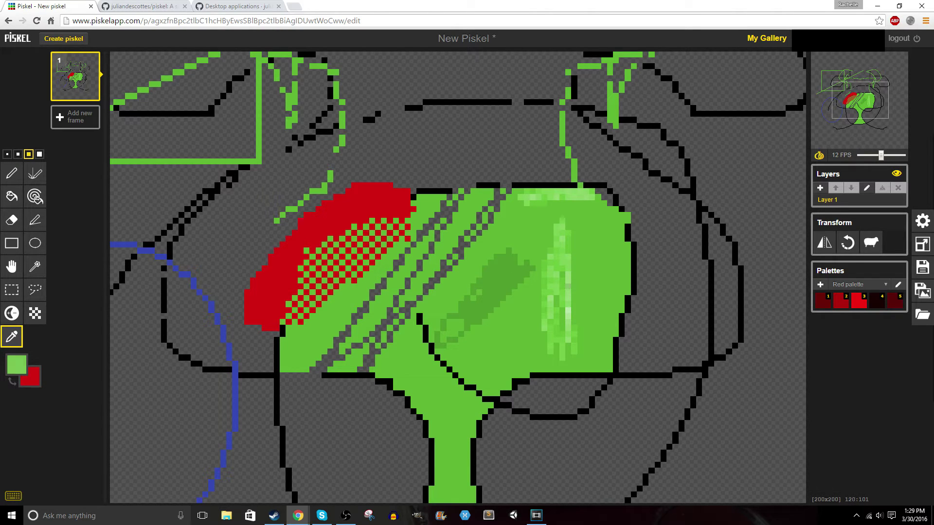
{"action": "left_click", "coordinate": [567, 287]}
{"action": "key", "text": "p"}
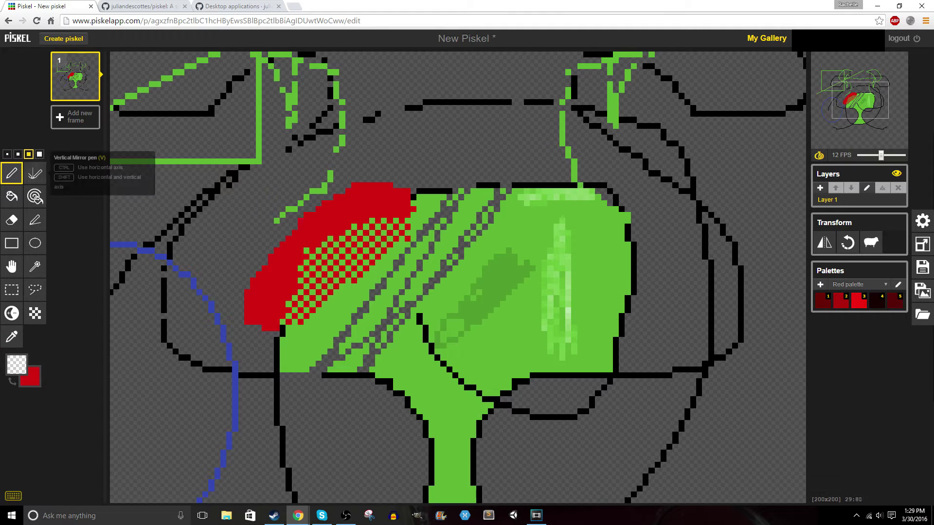
{"action": "left_click", "coordinate": [40, 155]}
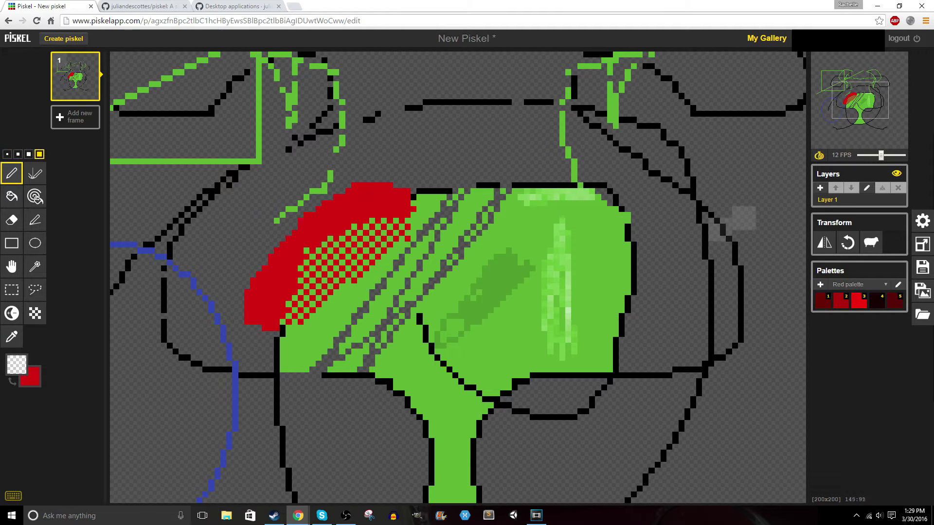
Step: Add a second frame with thick red scribbled loops, and set the animation speed to 20 FPS
{"action": "left_click", "coordinate": [75, 117]}
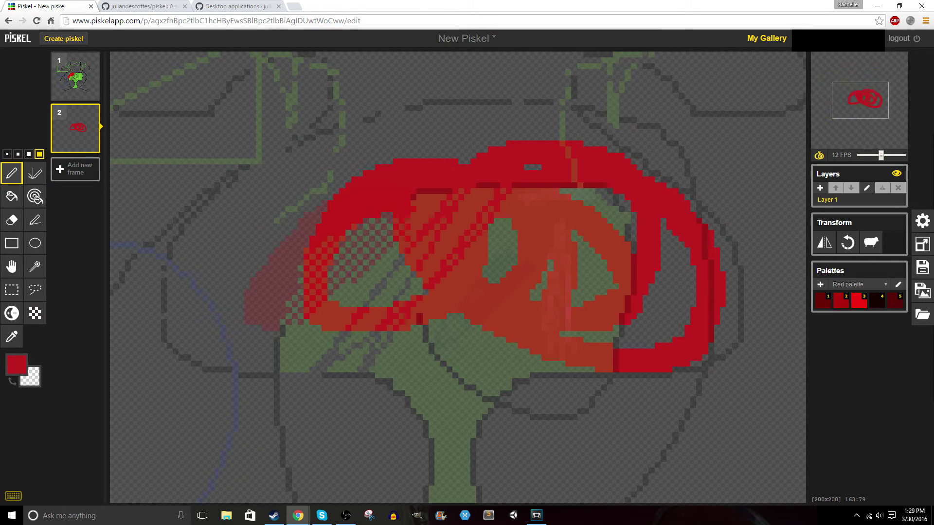
{"action": "mouse_move", "coordinate": [881, 155]}
{"action": "left_mouse_down"}
{"action": "mouse_move", "coordinate": [902, 155]}
{"action": "mouse_move", "coordinate": [851, 160]}
{"action": "mouse_move", "coordinate": [896, 155]}
{"action": "left_mouse_up"}
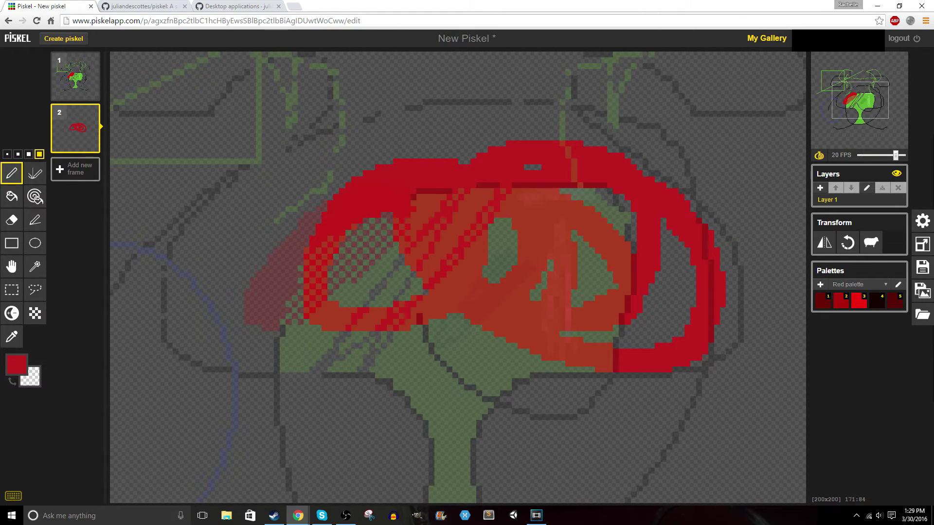
Step: Add a second layer and paint a thick red loop with crossing strokes on it in frame 2
{"action": "left_click", "coordinate": [820, 188]}
{"action": "mouse_move", "coordinate": [398, 206]}
{"action": "left_mouse_down"}
{"action": "mouse_move", "coordinate": [360, 291]}
{"action": "mouse_move", "coordinate": [438, 219]}
{"action": "mouse_move", "coordinate": [642, 139]}
{"action": "mouse_move", "coordinate": [415, 299]}
{"action": "left_mouse_up"}
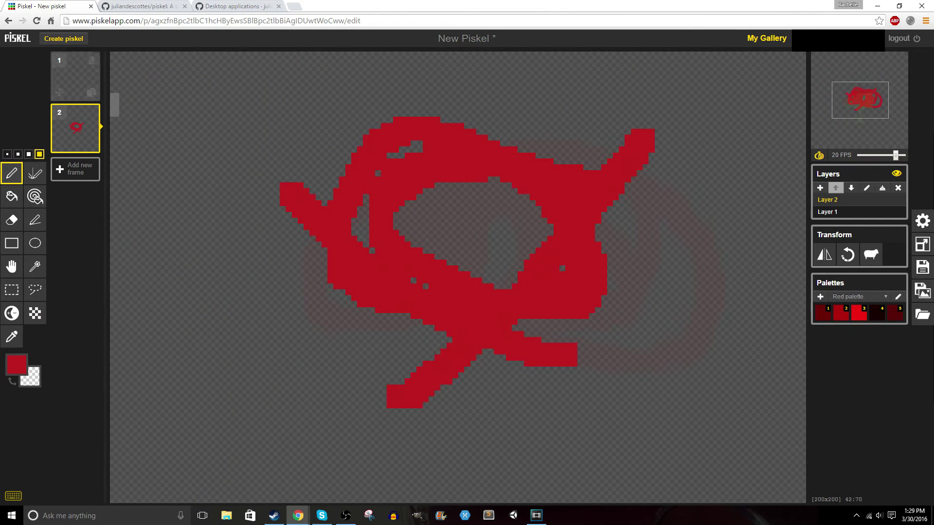
Step: Paint several thick red strokes crossing over the middle of the drawing on Layer 2 of frame 1
{"action": "left_click", "coordinate": [75, 76]}
{"action": "left_click_drag", "start_coordinate": [603, 122], "coordinate": [297, 409]}
{"action": "left_click_drag", "start_coordinate": [321, 180], "coordinate": [749, 423]}
{"action": "left_click_drag", "start_coordinate": [631, 206], "coordinate": [322, 429]}
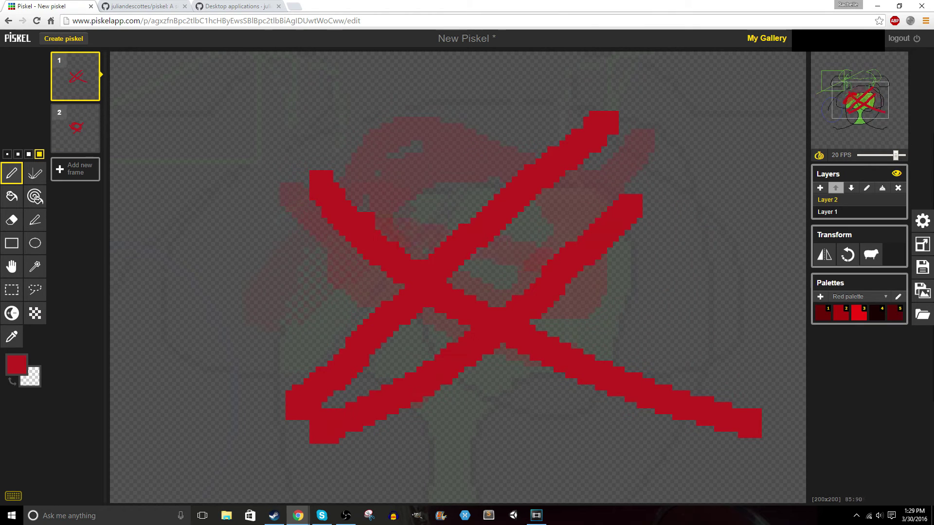
{"action": "left_click_drag", "start_coordinate": [330, 209], "coordinate": [690, 272]}
{"action": "left_click_drag", "start_coordinate": [583, 194], "coordinate": [315, 206]}
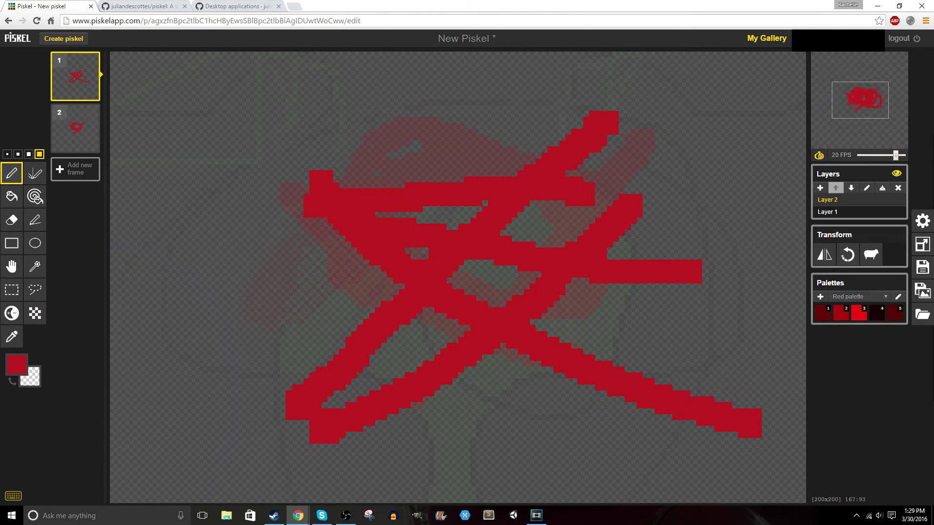
Step: Flip frame 1's Layer 2 drawing twice, and rotate it counter-clockwise by 180 degrees in two turns
{"action": "left_click", "coordinate": [824, 254]}
{"action": "left_click", "coordinate": [824, 254]}
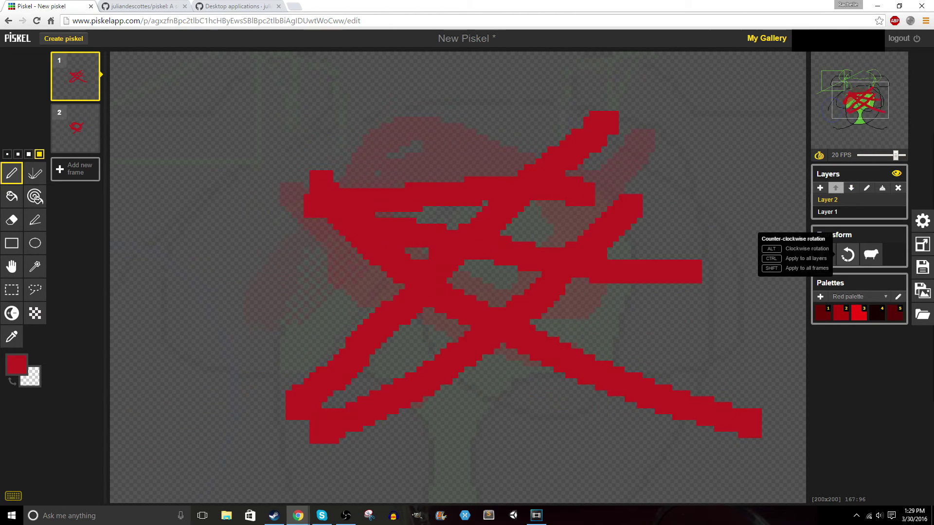
{"action": "left_click", "coordinate": [848, 253]}
{"action": "left_click", "coordinate": [847, 254]}
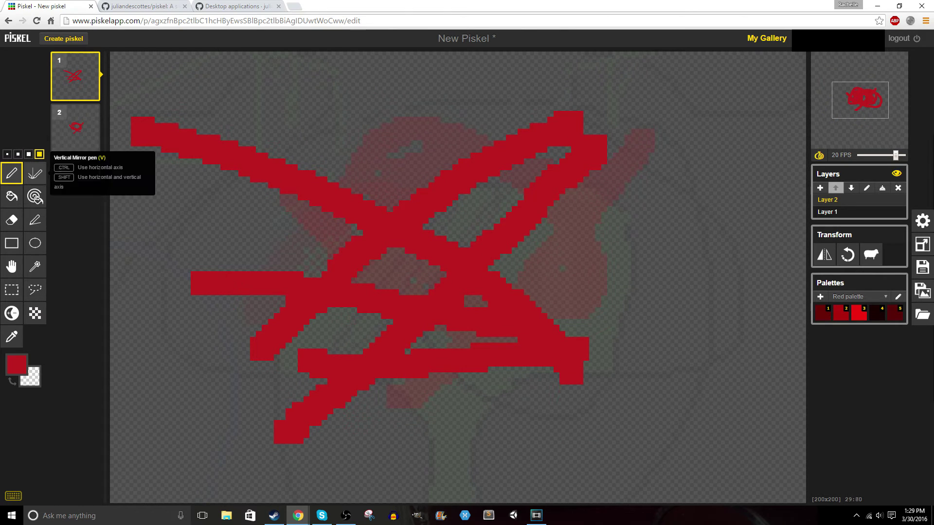
Step: Switch the displayed palette from Red palette to Current colors
{"action": "left_click", "coordinate": [849, 296]}
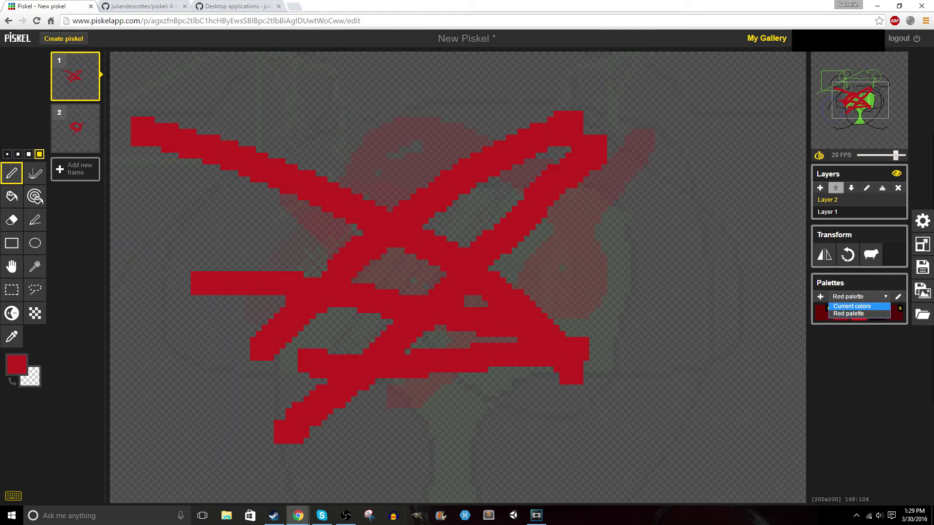
{"action": "left_click", "coordinate": [852, 297]}
{"action": "left_click", "coordinate": [853, 296]}
{"action": "left_click", "coordinate": [852, 306]}
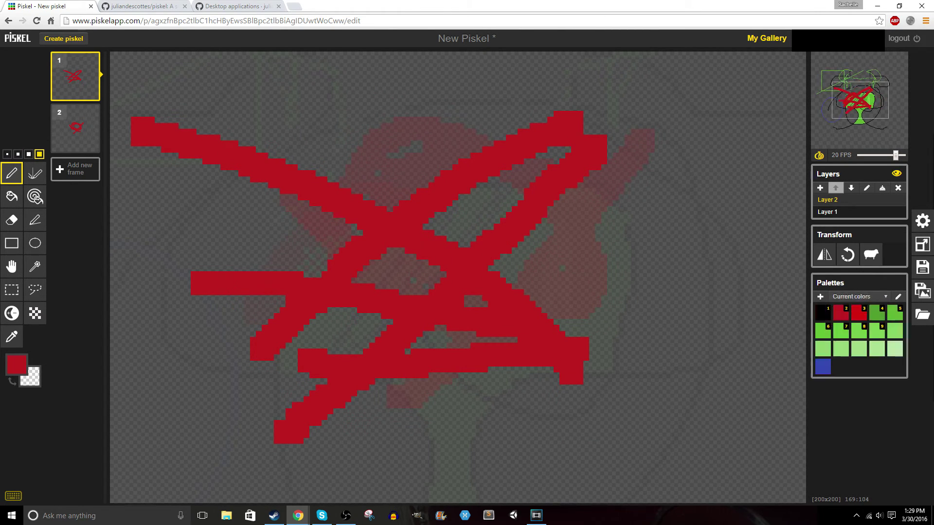
Step: Create and save a palette named ASDFASDFASDF with black, green #22611F and dark blue #251F61
{"action": "left_click", "coordinate": [820, 297]}
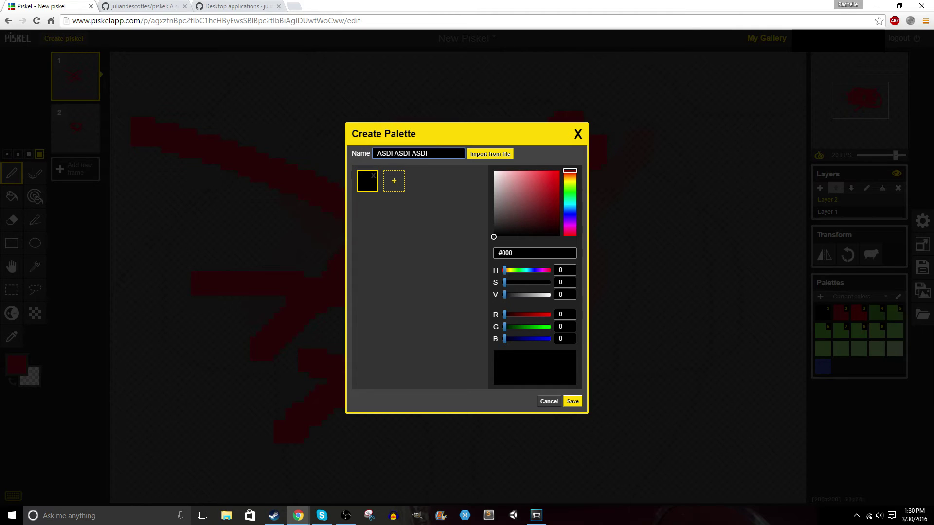
{"action": "left_click", "coordinate": [570, 193]}
{"action": "left_click", "coordinate": [394, 180]}
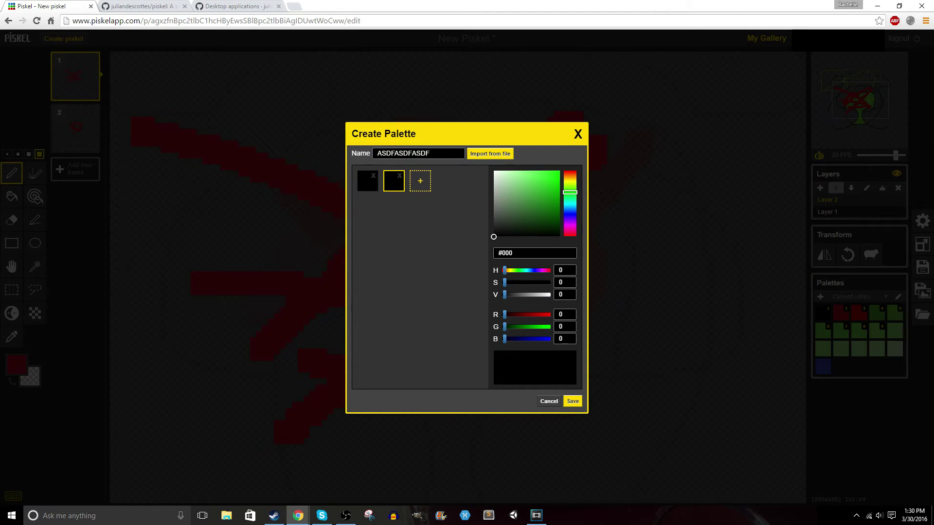
{"action": "left_click", "coordinate": [539, 212]}
{"action": "left_click", "coordinate": [420, 181]}
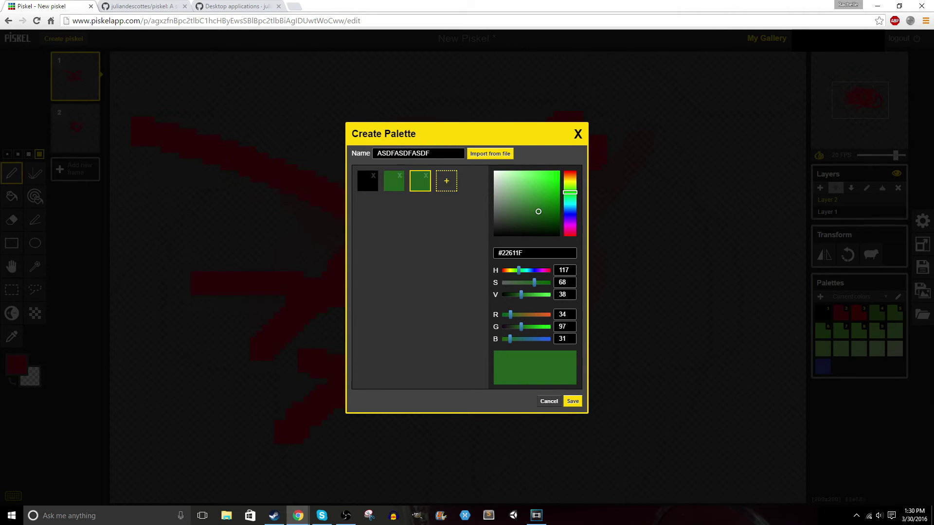
{"action": "left_click", "coordinate": [570, 216]}
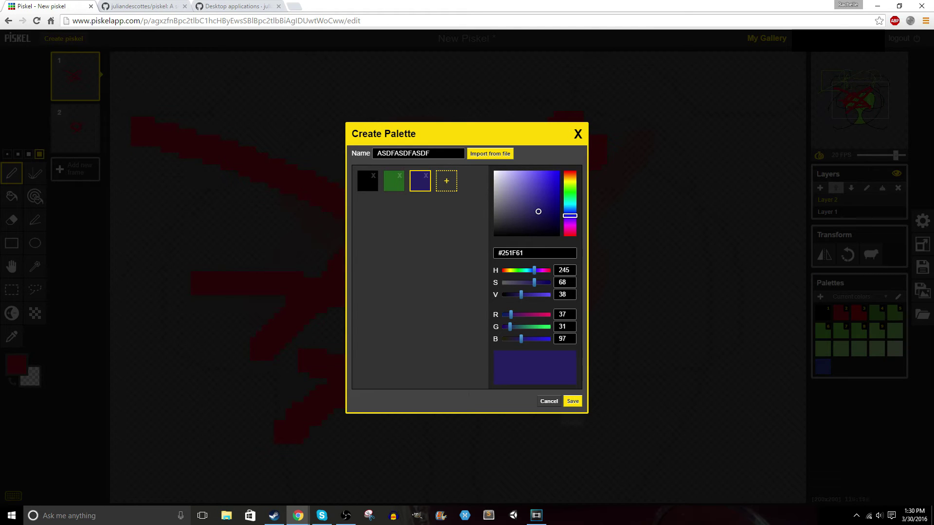
{"action": "left_click", "coordinate": [573, 401]}
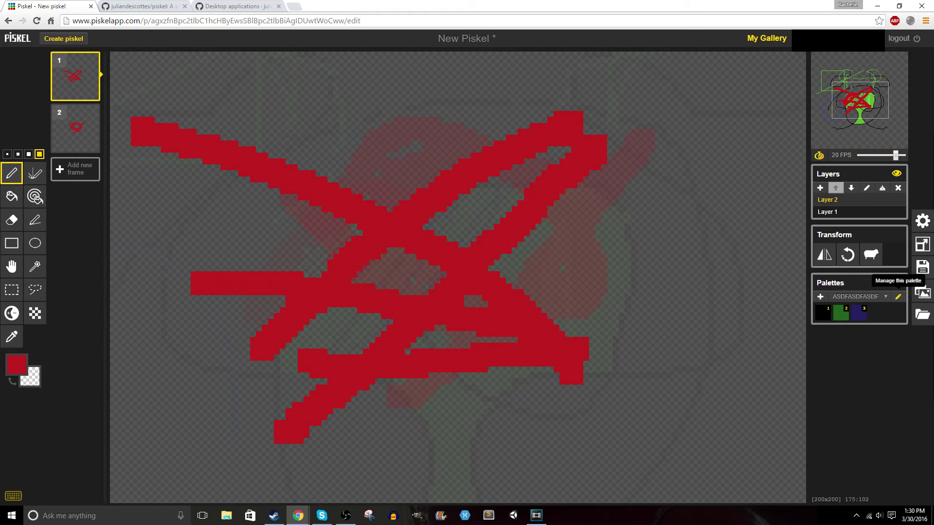
Step: Set the canvas preferences to the lightest checkered background, a 3px grid and a layer preview opacity of 0.15
{"action": "left_click", "coordinate": [923, 221]}
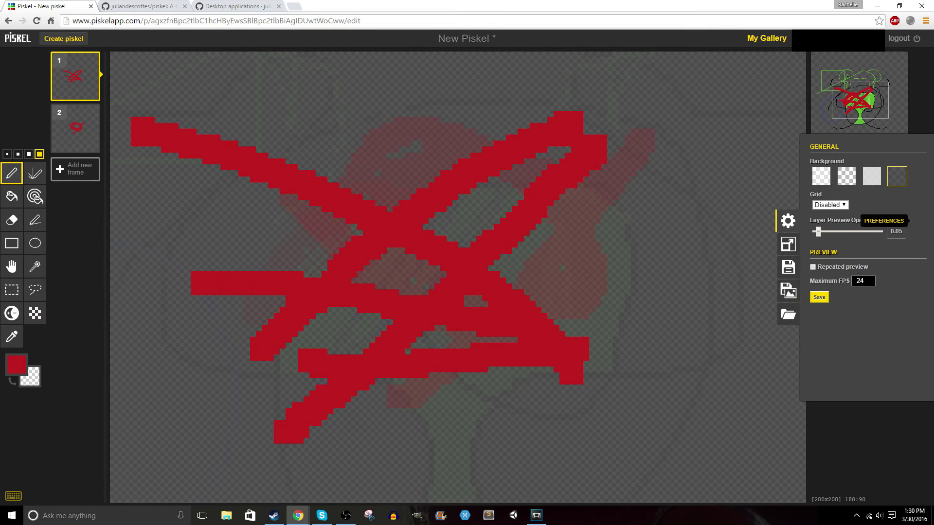
{"action": "left_click", "coordinate": [846, 176]}
{"action": "left_click", "coordinate": [871, 176]}
{"action": "left_click", "coordinate": [821, 176]}
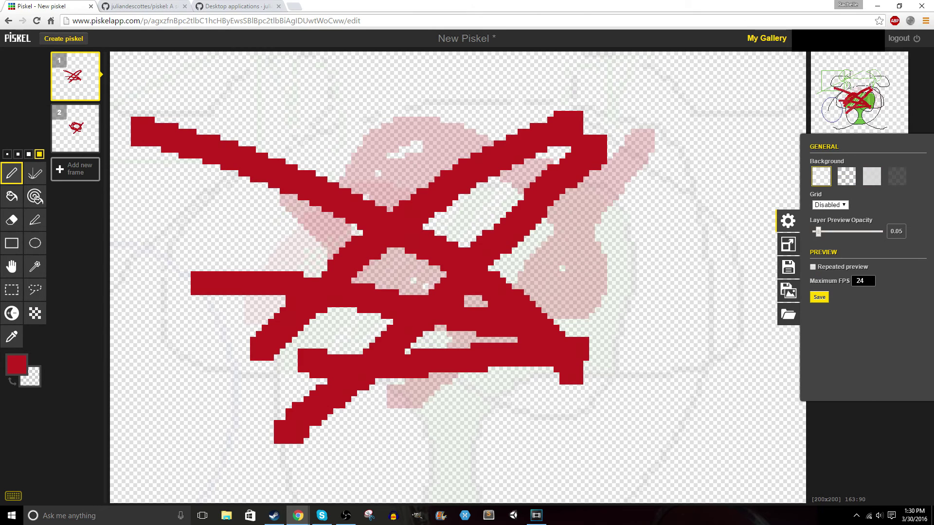
{"action": "mouse_move", "coordinate": [819, 231]}
{"action": "left_mouse_down"}
{"action": "mouse_move", "coordinate": [874, 232]}
{"action": "mouse_move", "coordinate": [824, 232]}
{"action": "left_mouse_up"}
{"action": "left_click", "coordinate": [830, 205]}
{"action": "left_click", "coordinate": [830, 231]}
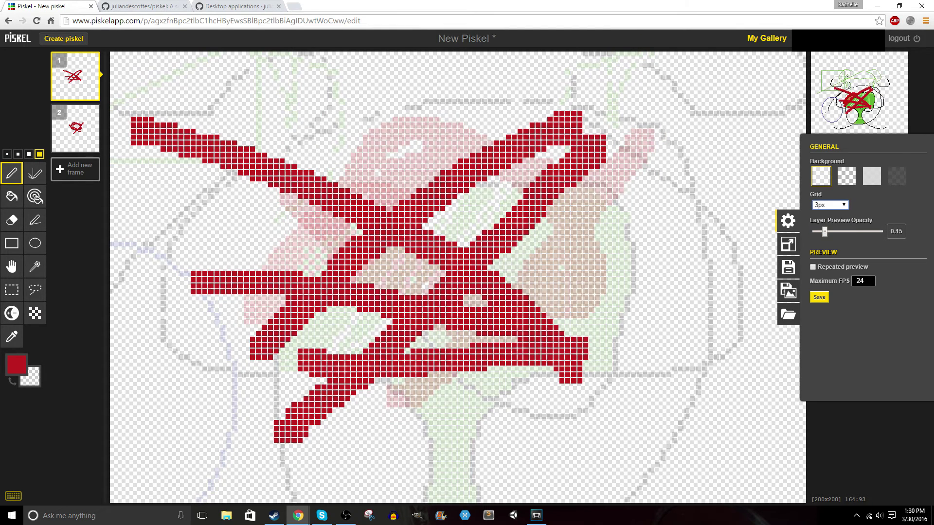
Step: Look over the resize settings, then title the sprite "test!" and save it to the online gallery
{"action": "left_click", "coordinate": [788, 245]}
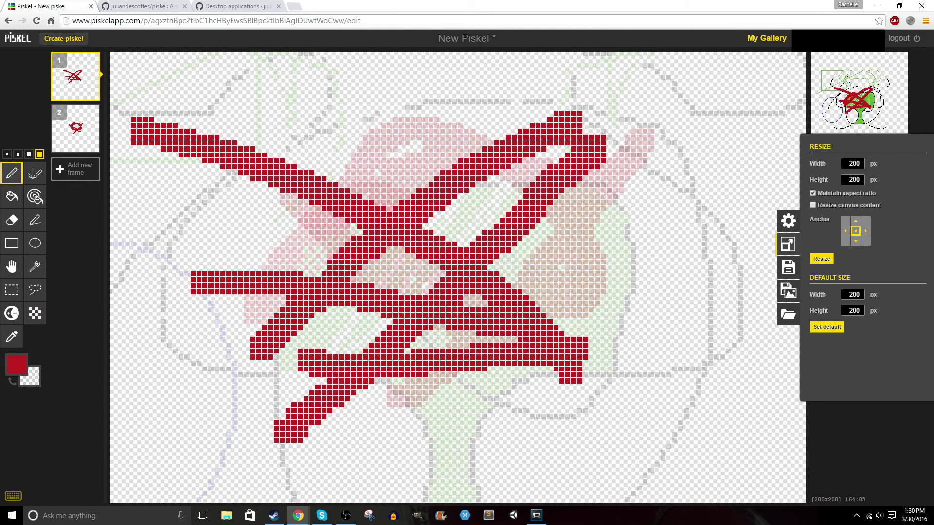
{"action": "left_click", "coordinate": [788, 267]}
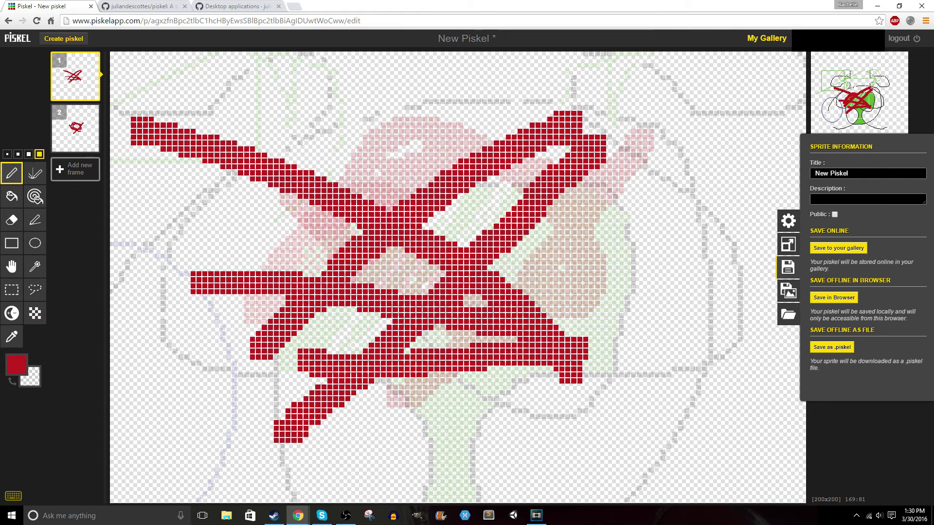
{"action": "type", "text": "t"}
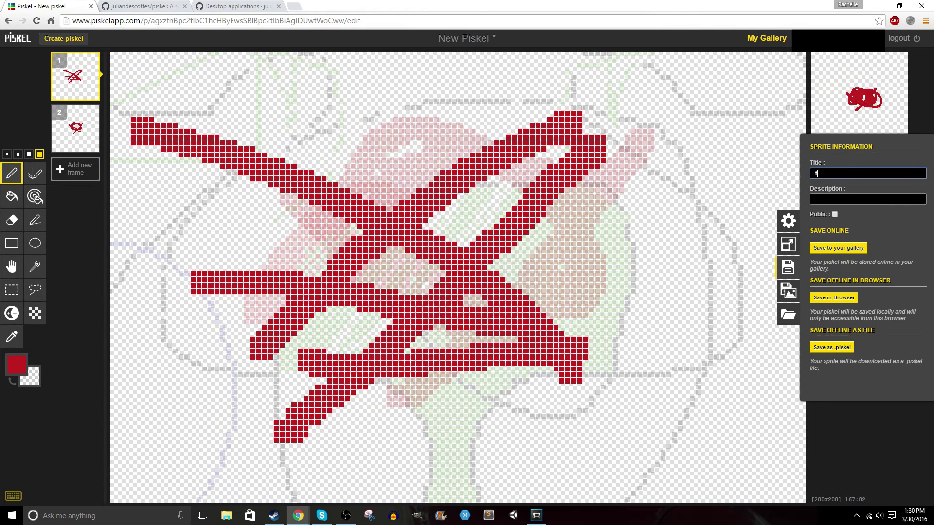
{"action": "type", "text": "est!"}
{"action": "left_click", "coordinate": [838, 248]}
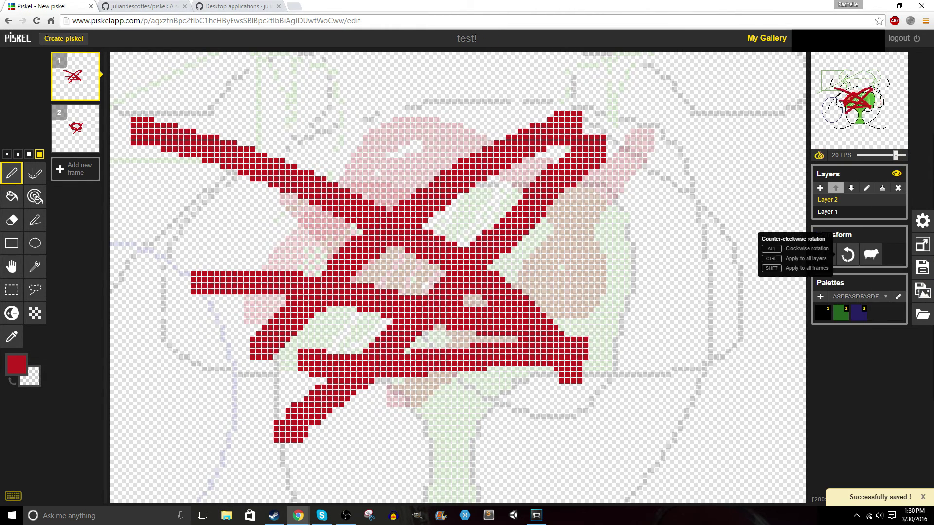
Step: Get a public URL for the 200 x 200 px animated GIF, view the hosted image and return to the editor
{"action": "left_click", "coordinate": [923, 267]}
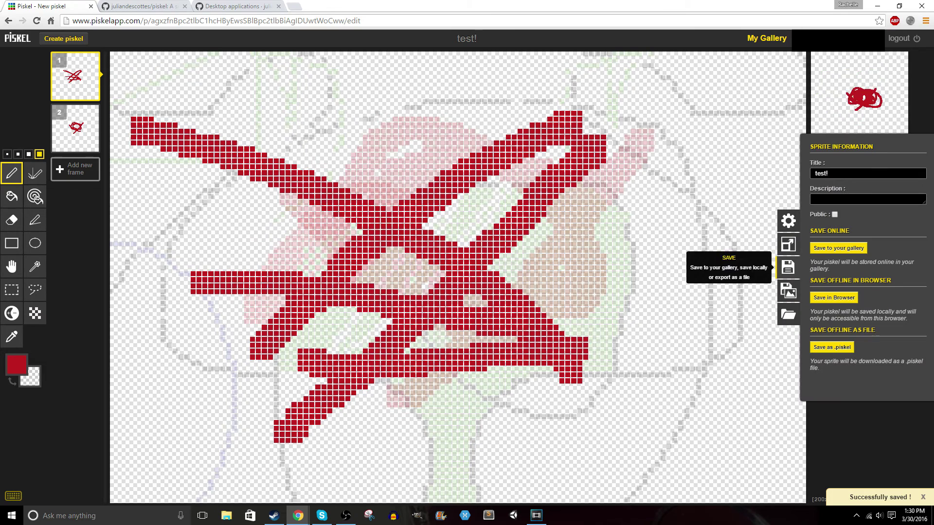
{"action": "left_click", "coordinate": [788, 290]}
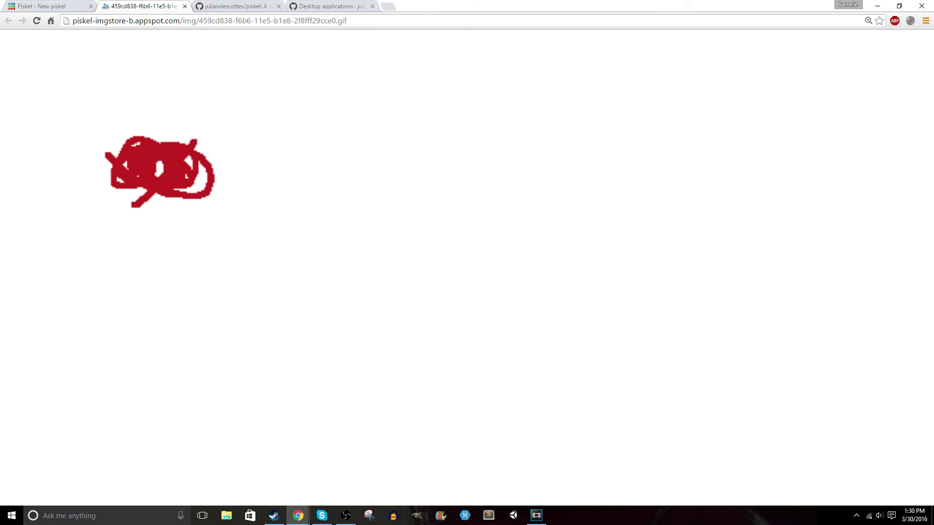
{"action": "key", "text": "ctrl+1"}
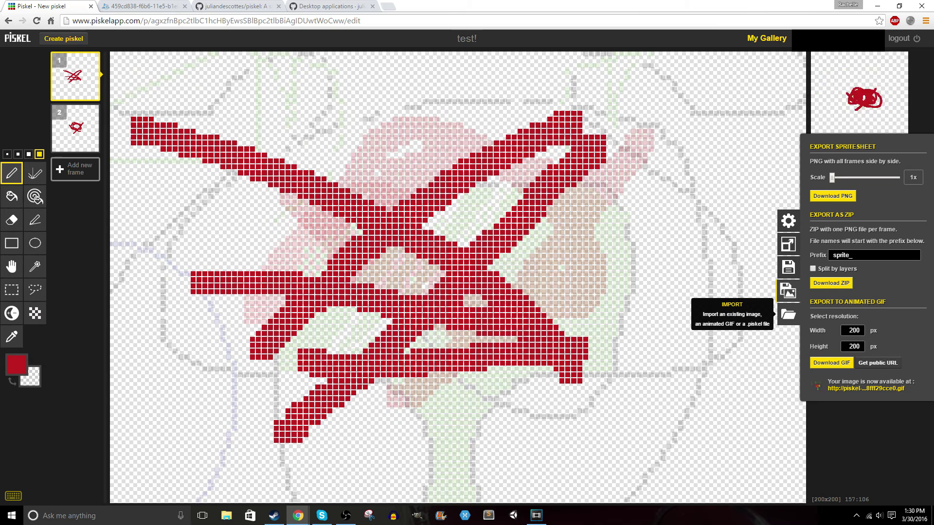
Step: Review the import options for local saves, .piskel files, pictures and recent sessions
{"action": "left_click", "coordinate": [788, 313]}
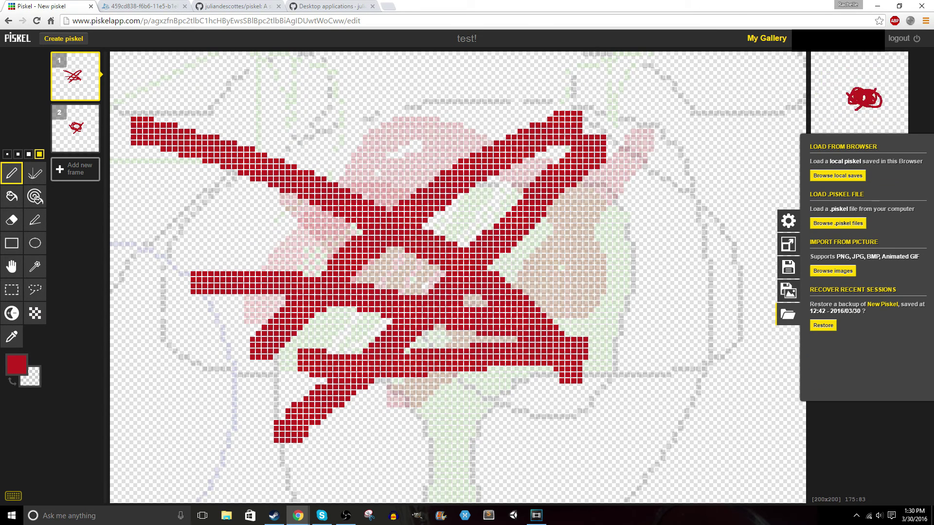
{"action": "left_click", "coordinate": [743, 253]}
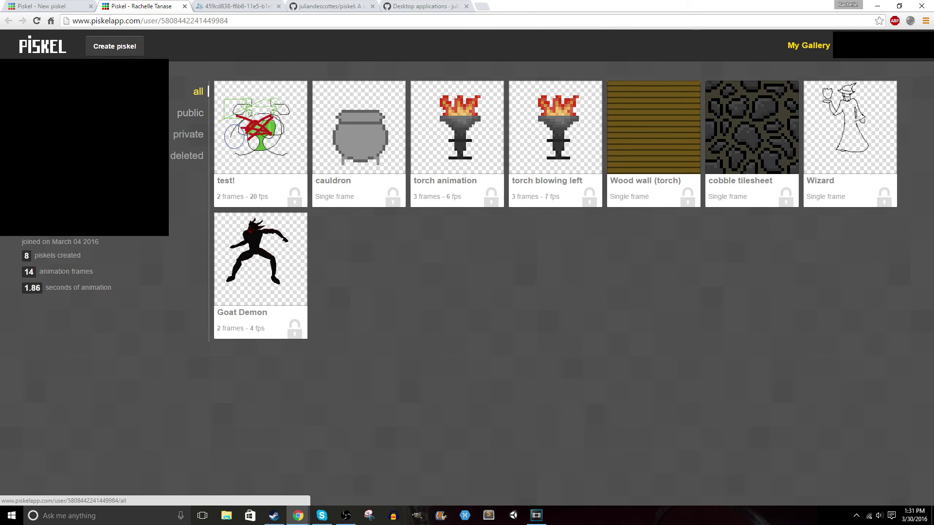
Step: Browse the personal gallery by its public, private and all filters, and check the actions offered on the sprite thumbnails
{"action": "left_click", "coordinate": [190, 113]}
{"action": "left_click", "coordinate": [188, 134]}
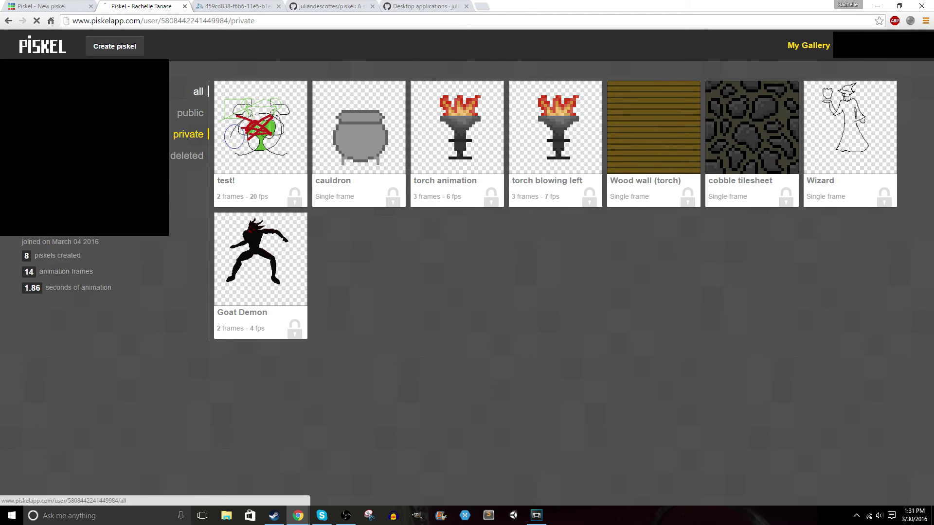
{"action": "left_click", "coordinate": [198, 91]}
{"action": "mouse_move", "coordinate": [257, 128]}
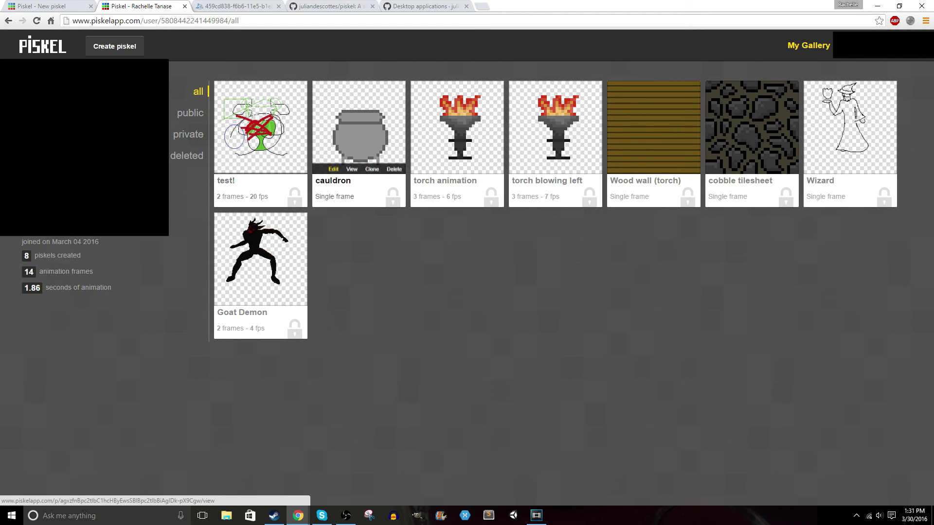
{"action": "mouse_move", "coordinate": [458, 126]}
{"action": "mouse_move", "coordinate": [555, 126]}
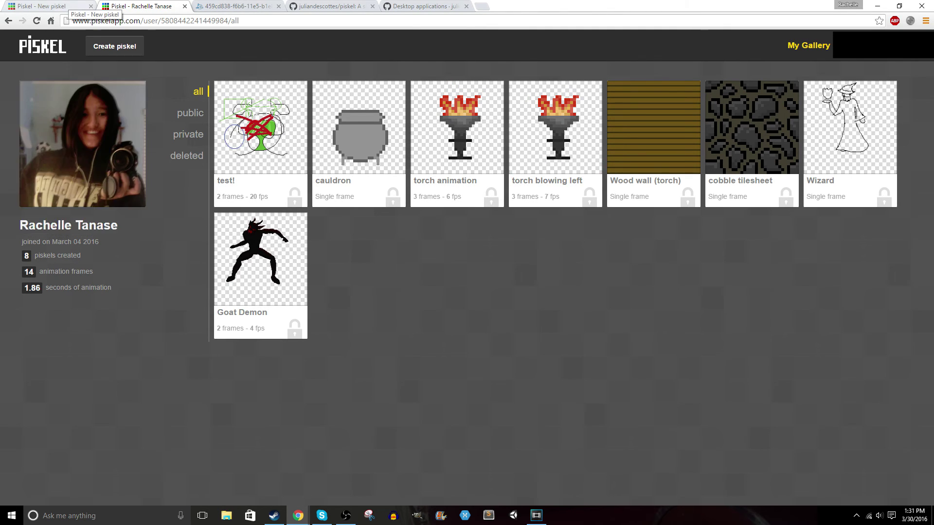
Step: Switch to Piskel's GitHub repository, and look through its files and its list of open issues
{"action": "left_click", "coordinate": [329, 6]}
{"action": "scroll", "coordinate": [463, 368], "scroll_direction": "down", "scroll_amount": 6}
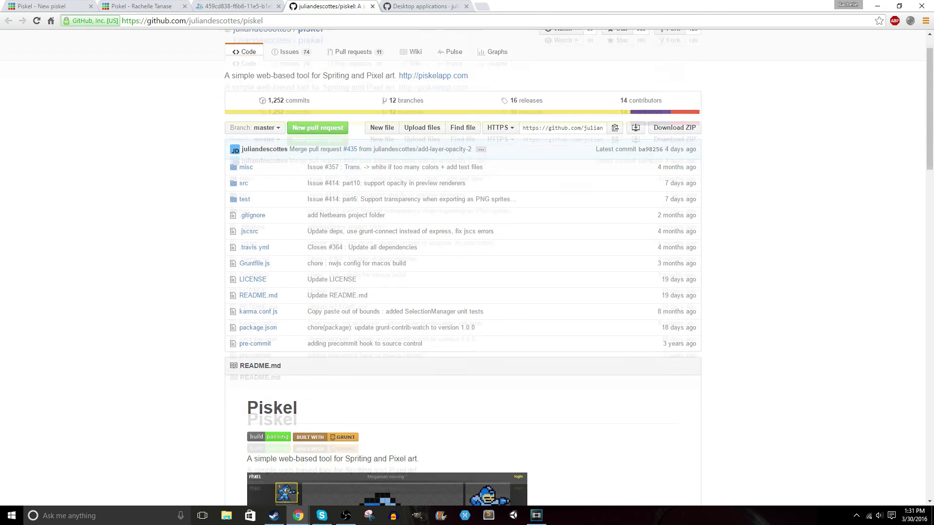
{"action": "scroll", "coordinate": [463, 369], "scroll_direction": "up", "scroll_amount": 6}
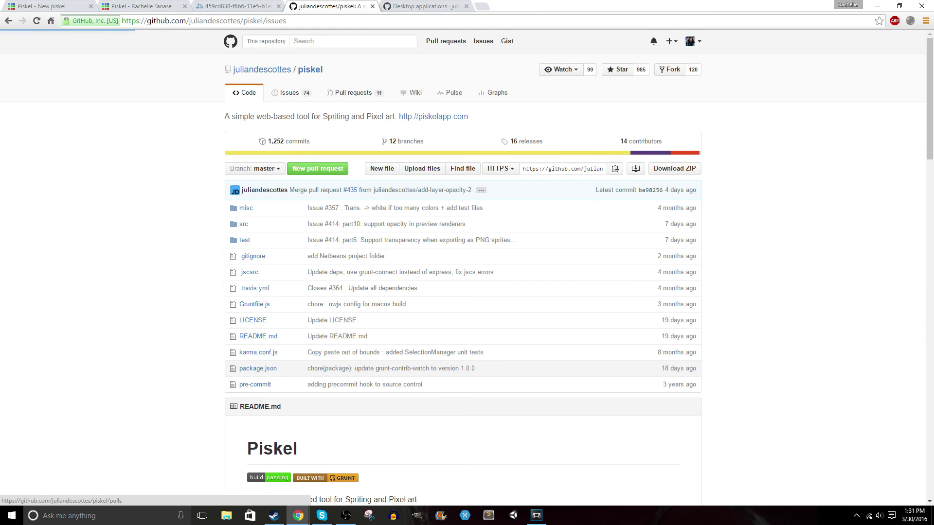
{"action": "scroll", "coordinate": [467, 77], "scroll_direction": "down", "scroll_amount": 4}
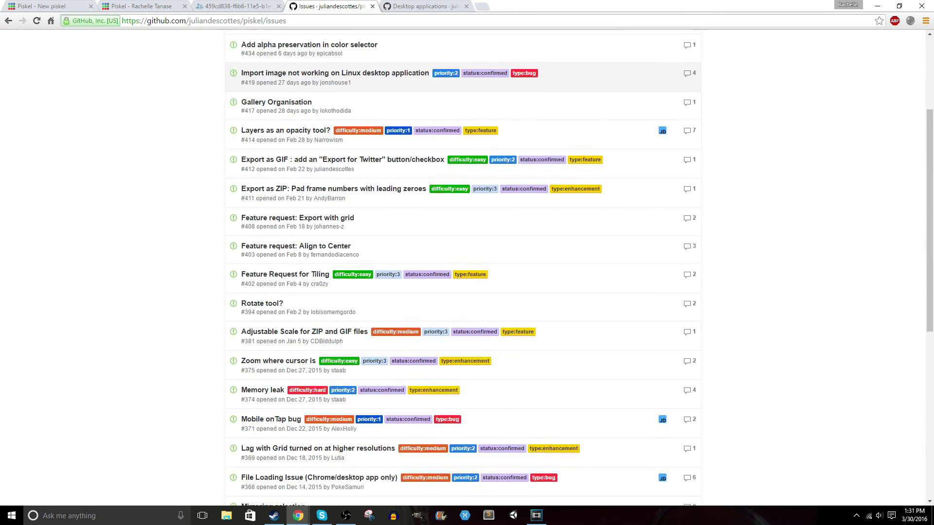
Step: Return from the GitHub issues to the Piskel editor, and delete the first frame and Layer 2 of the sprite
{"action": "scroll", "coordinate": [467, 77], "scroll_direction": "down", "scroll_amount": 3}
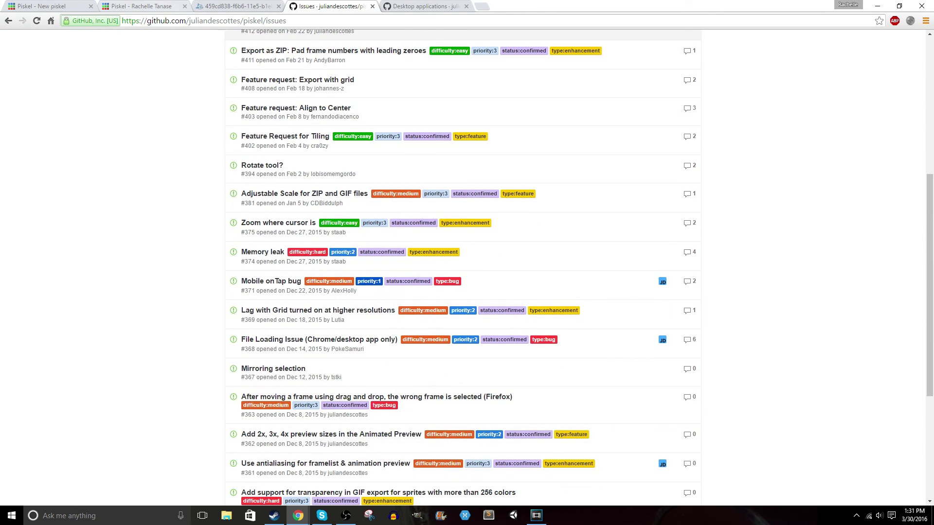
{"action": "left_click", "coordinate": [47, 6]}
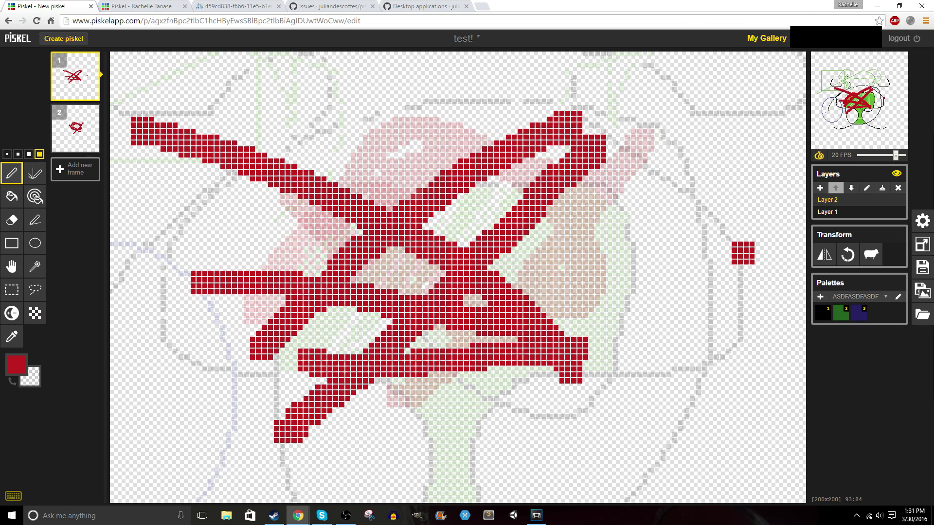
{"action": "left_click", "coordinate": [91, 61]}
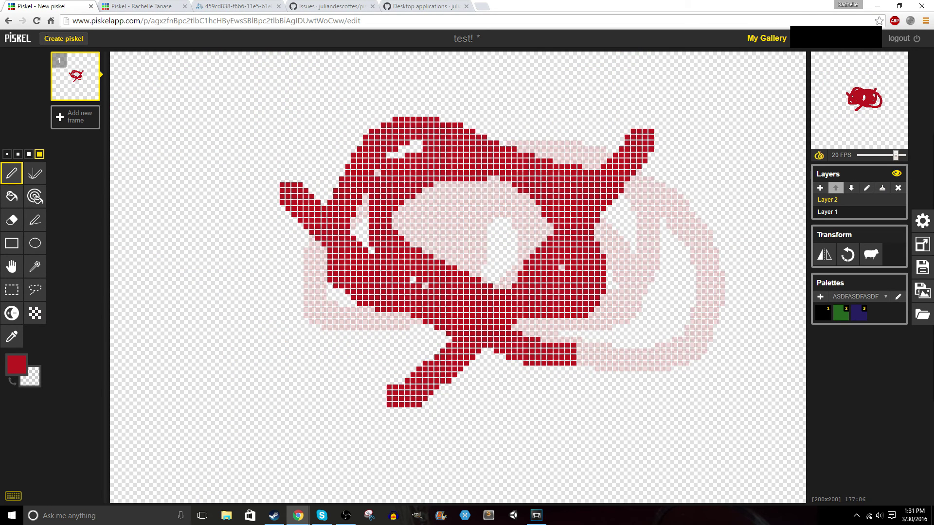
{"action": "left_click", "coordinate": [898, 188]}
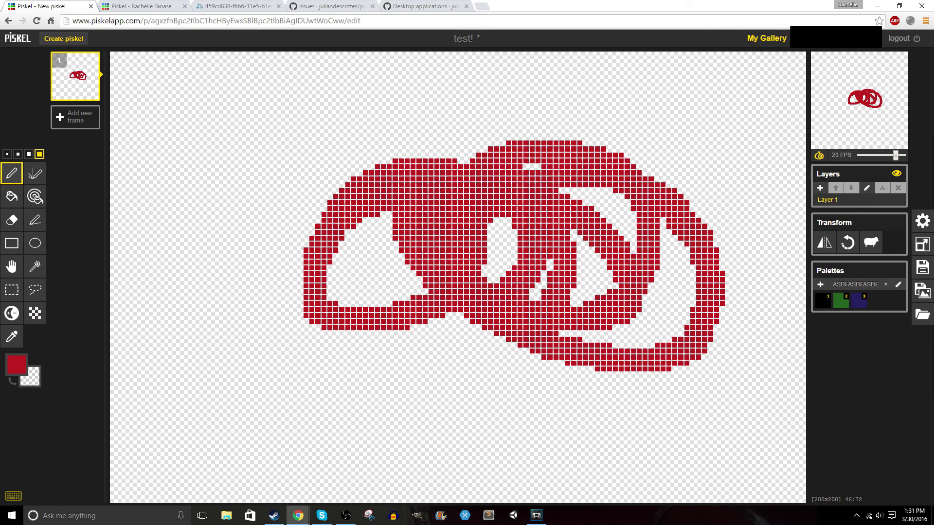
Step: Add a second and a third frame, and scribble a large black blob with the Pen tool in the middle of each
{"action": "left_click", "coordinate": [75, 117]}
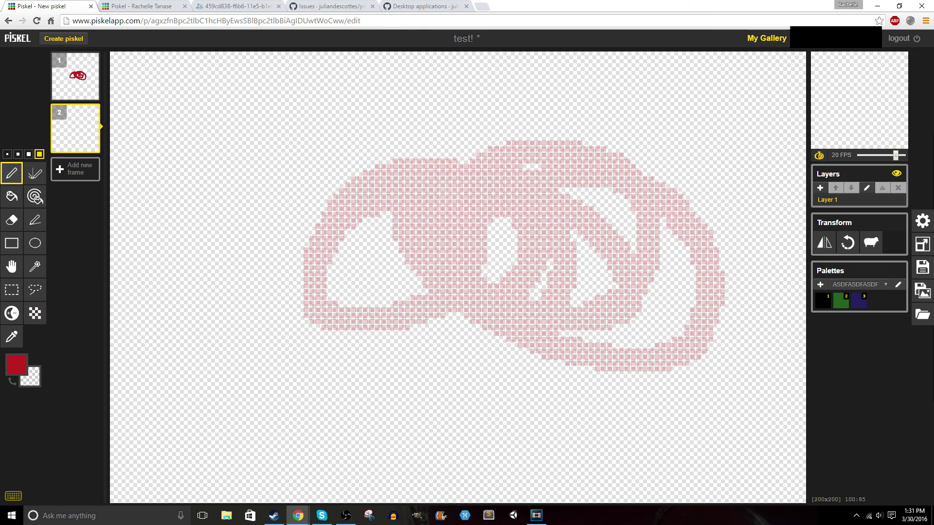
{"action": "mouse_move", "coordinate": [482, 173]}
{"action": "left_mouse_down"}
{"action": "mouse_move", "coordinate": [396, 207]}
{"action": "mouse_move", "coordinate": [396, 241]}
{"action": "mouse_move", "coordinate": [470, 299]}
{"action": "mouse_move", "coordinate": [465, 187]}
{"action": "mouse_move", "coordinate": [487, 258]}
{"action": "mouse_move", "coordinate": [515, 229]}
{"action": "mouse_move", "coordinate": [438, 214]}
{"action": "mouse_move", "coordinate": [481, 212]}
{"action": "left_mouse_up"}
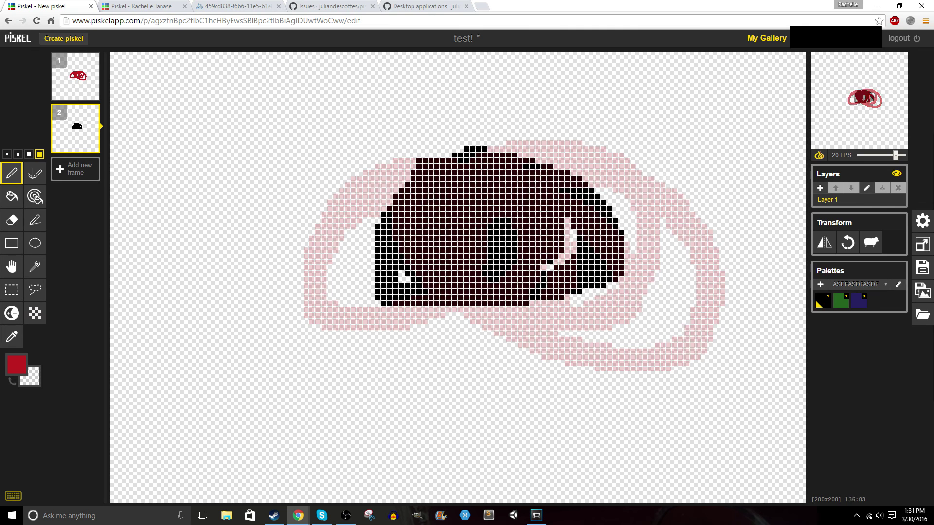
{"action": "left_click", "coordinate": [75, 169]}
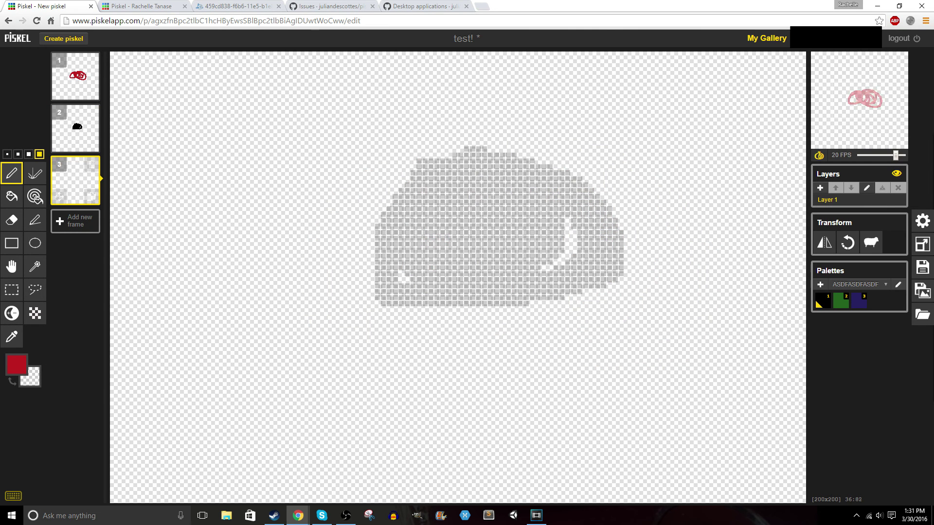
{"action": "mouse_move", "coordinate": [540, 109]}
{"action": "left_mouse_down"}
{"action": "mouse_move", "coordinate": [385, 195]}
{"action": "mouse_move", "coordinate": [589, 253]}
{"action": "mouse_move", "coordinate": [438, 234]}
{"action": "mouse_move", "coordinate": [581, 151]}
{"action": "mouse_move", "coordinate": [535, 171]}
{"action": "mouse_move", "coordinate": [477, 224]}
{"action": "mouse_move", "coordinate": [423, 233]}
{"action": "mouse_move", "coordinate": [465, 209]}
{"action": "left_mouse_up"}
{"action": "left_click_drag", "start_coordinate": [451, 250], "coordinate": [274, 256]}
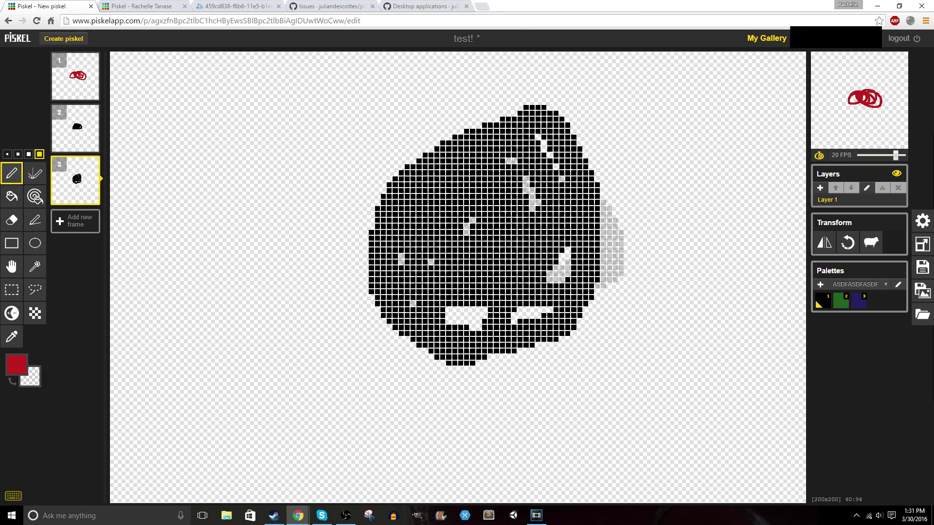